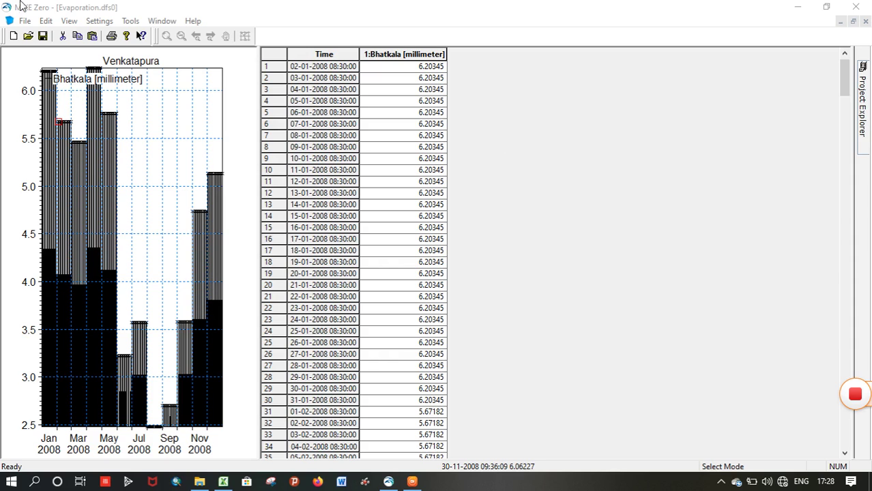
- Save the evaporation time series and switch to the Kagor_RF1.xlsx workbook in Excel
left_click(43, 37)
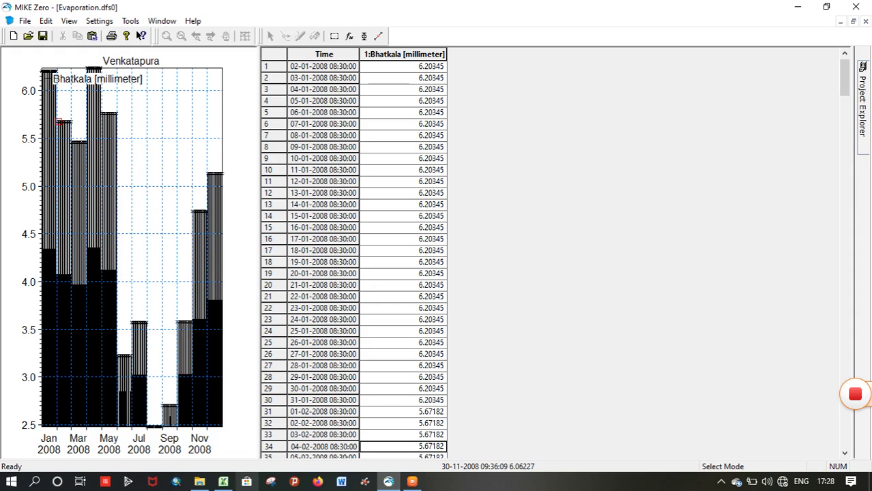
left_click(224, 483)
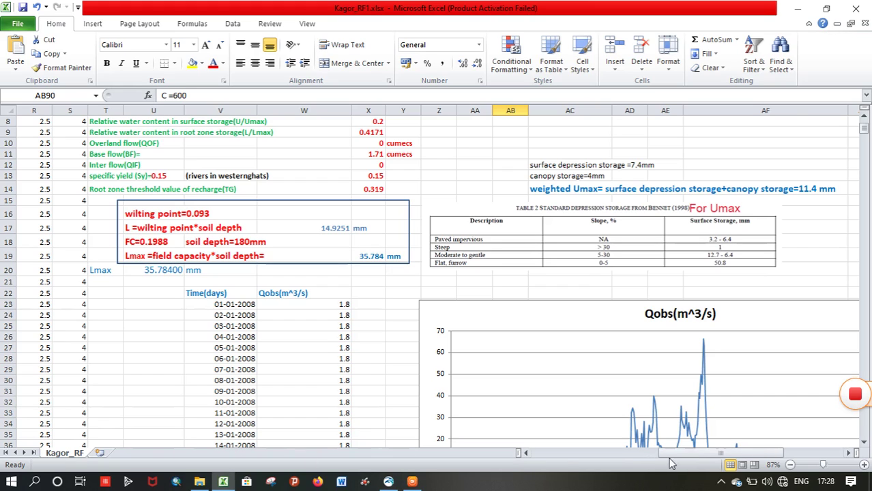
- Examine the rain gauge stations' latitudes and longitudes and their Theissen gauge weights
left_click_drag(672, 454, 562, 454)
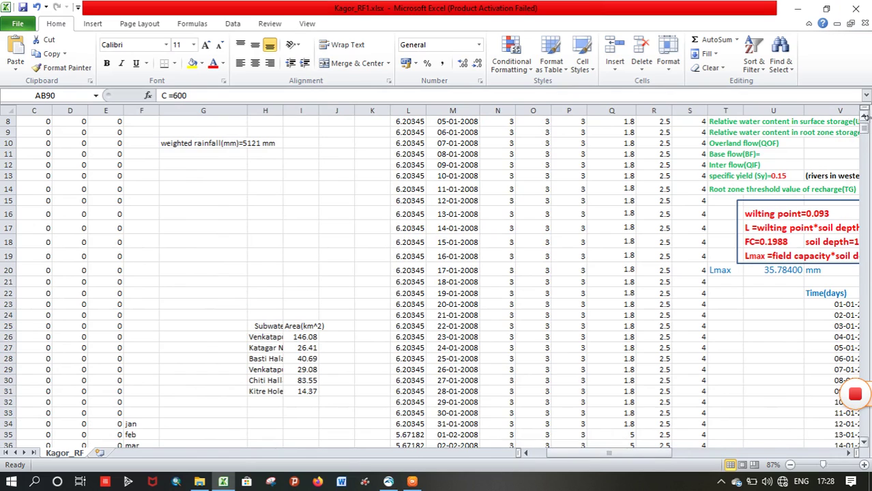
left_click_drag(863, 130, 863, 121)
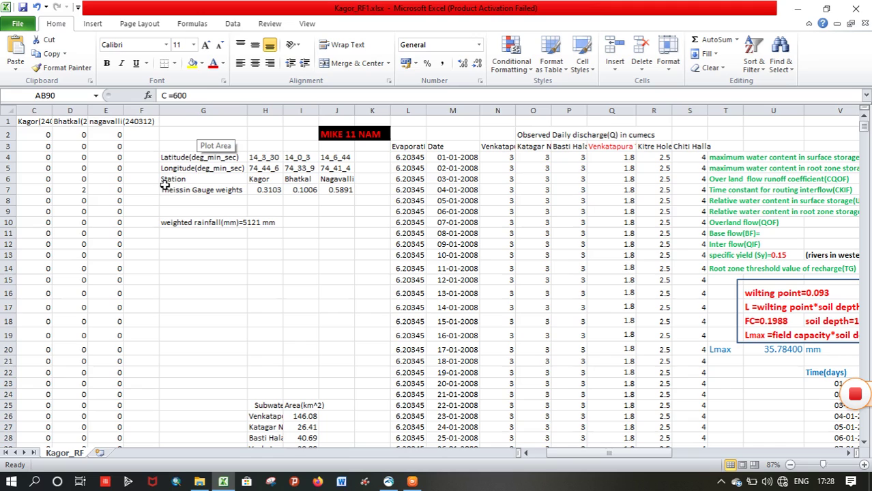
left_click_drag(165, 179, 324, 179)
left_click_drag(164, 157, 345, 168)
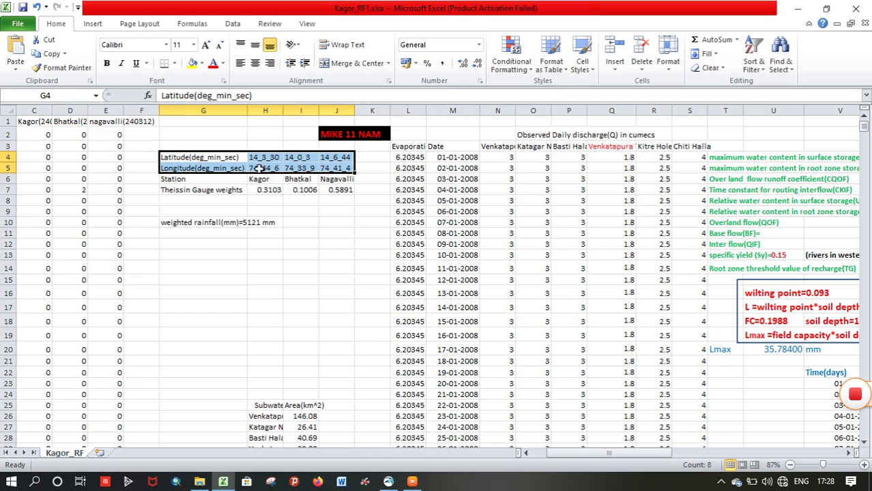
left_click(176, 190)
left_click_drag(208, 194, 355, 199)
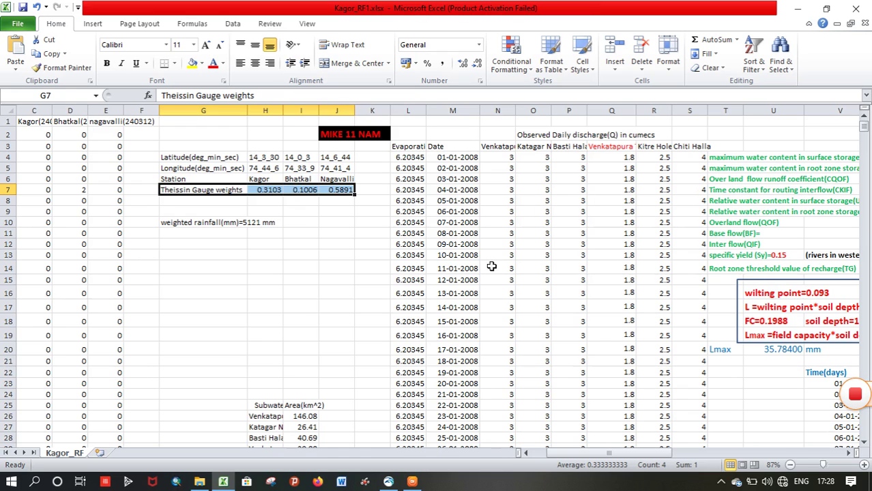
- Review the list of NAM parameters from Umax to TG and the wilting point and field capacity calculations beneath it
left_click_drag(616, 455, 686, 431)
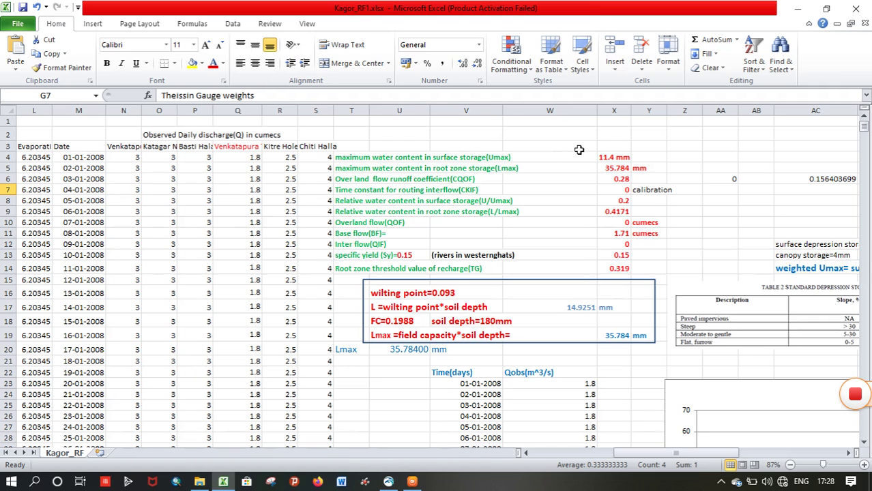
left_click_drag(404, 168, 462, 234)
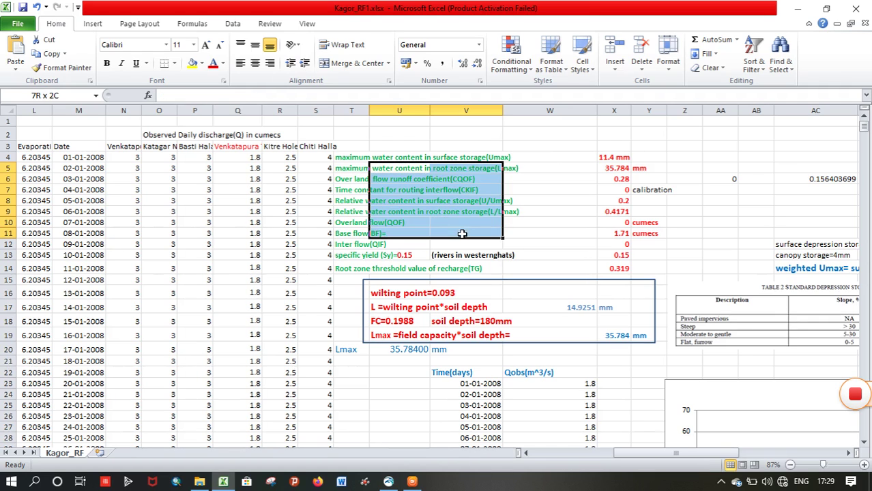
left_click_drag(343, 158, 644, 268)
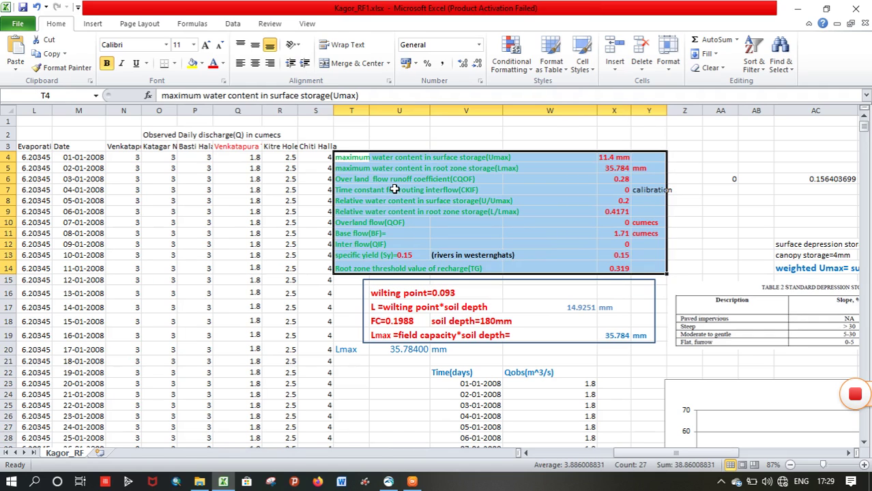
left_click(463, 293)
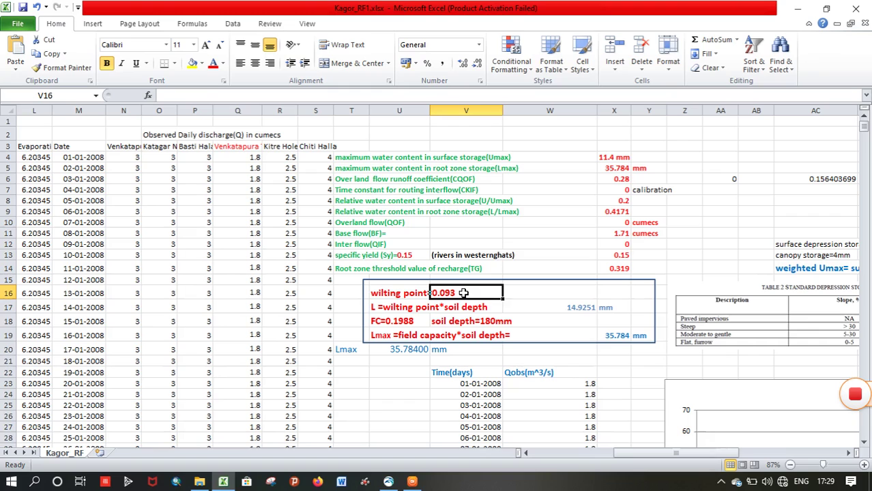
left_click(546, 324)
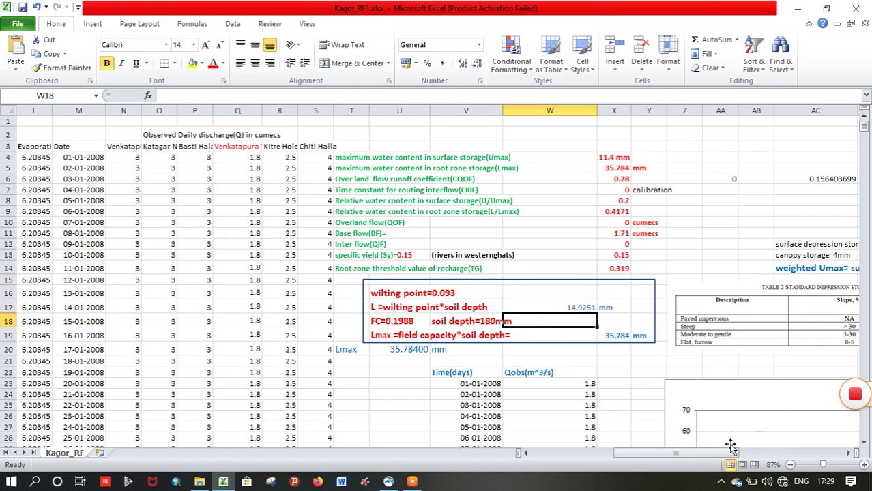
- Examine the Bennet (1998) standard depression storage table and the weighted Umax calculation above it
left_click_drag(722, 455, 736, 456)
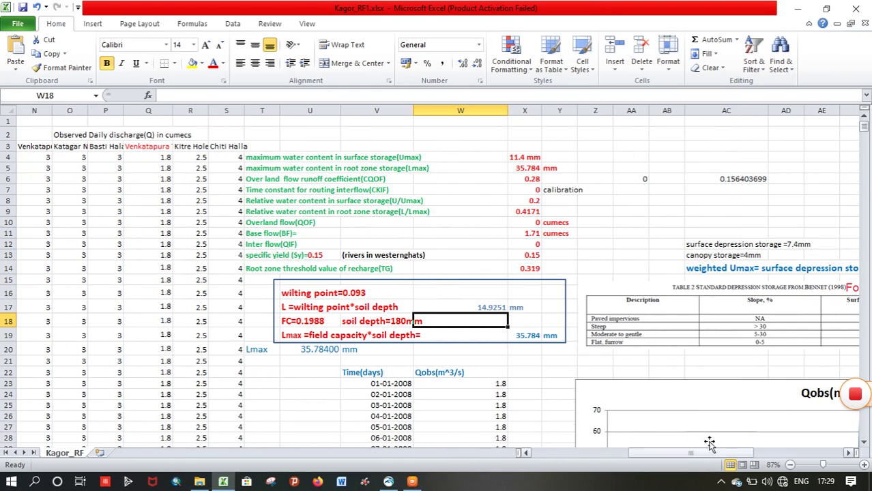
left_click(549, 372)
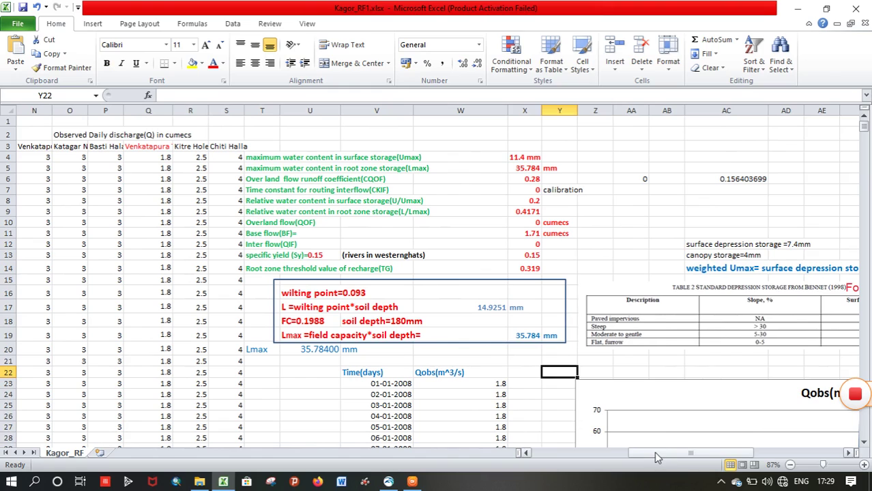
left_click_drag(654, 453, 664, 453)
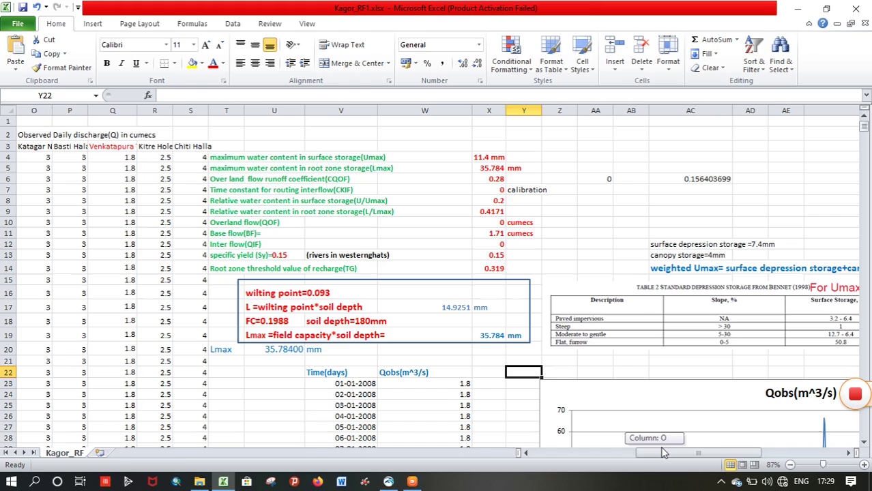
left_click_drag(664, 453, 676, 443)
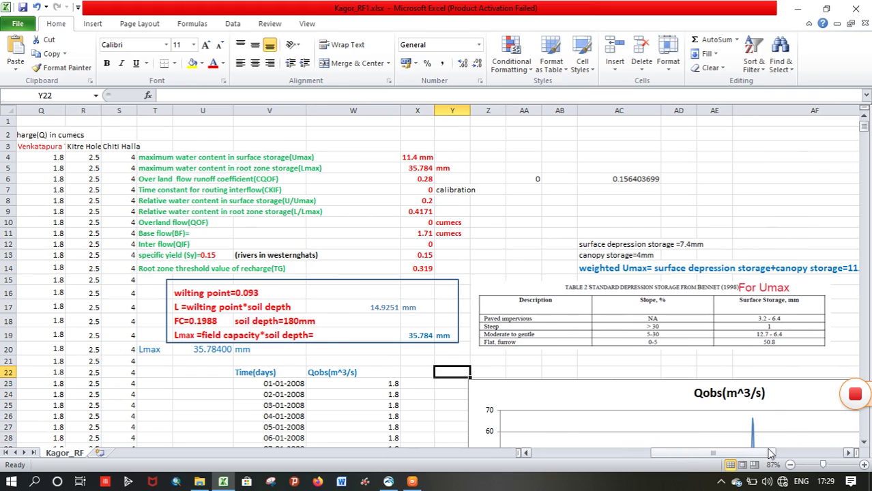
left_click_drag(764, 455, 768, 454)
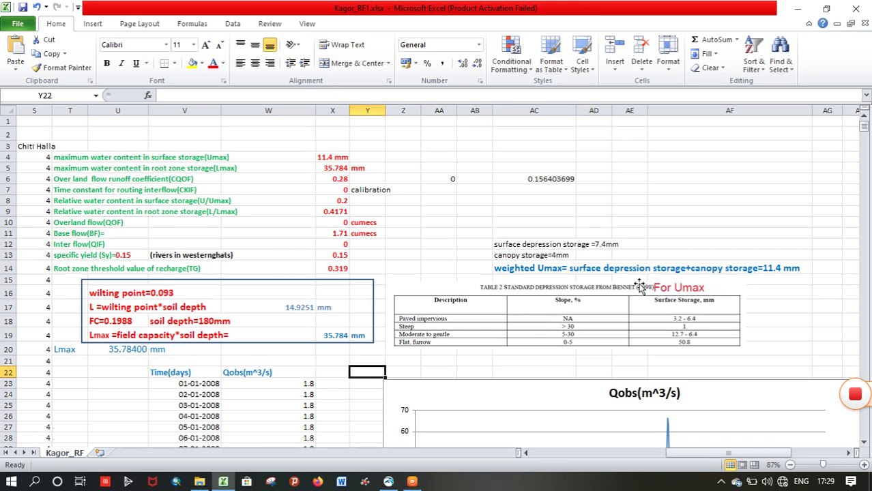
- Examine the canopy storage table by land use class and the leaf and puddle pictures illustrating canopy and depression storage
left_click(865, 444)
left_click(865, 443)
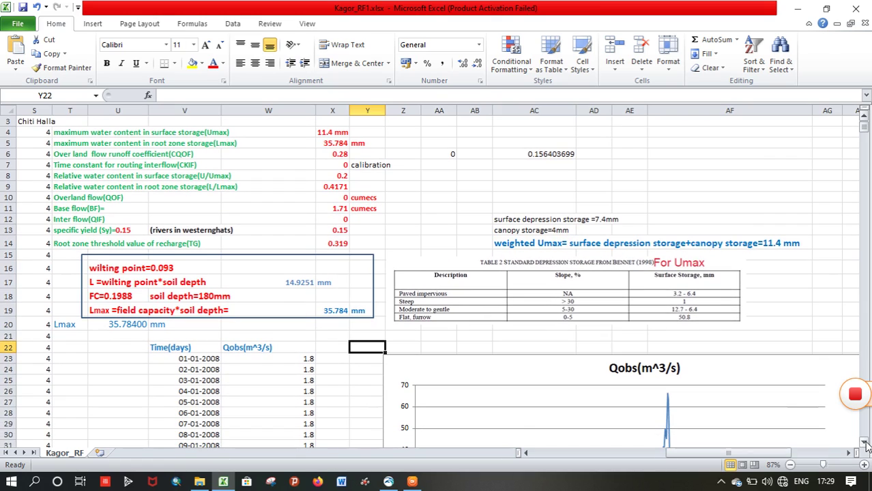
left_click_drag(865, 443, 865, 443)
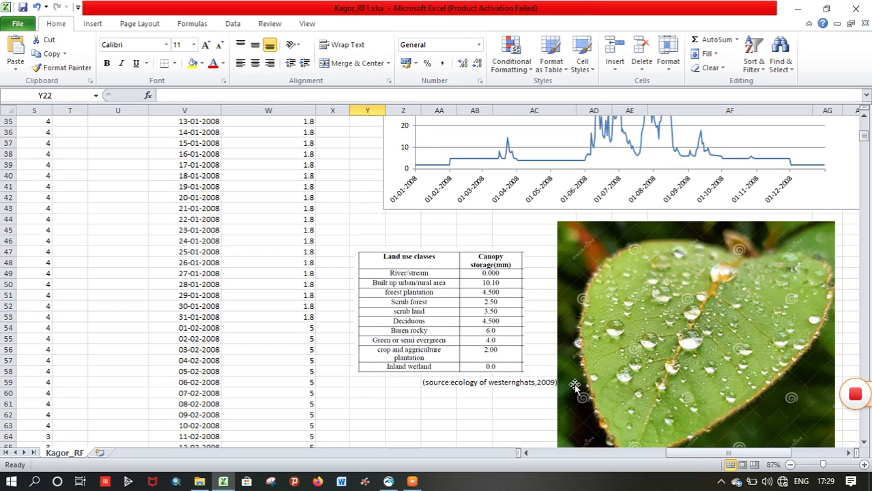
left_click_drag(865, 443, 865, 444)
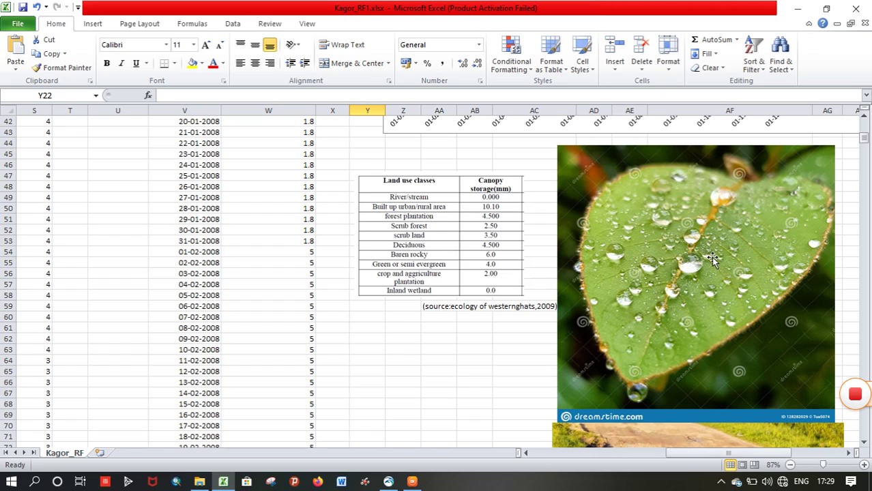
mouse_move(765, 455)
left_mouse_down()
mouse_move(781, 456)
mouse_move(773, 455)
left_mouse_up()
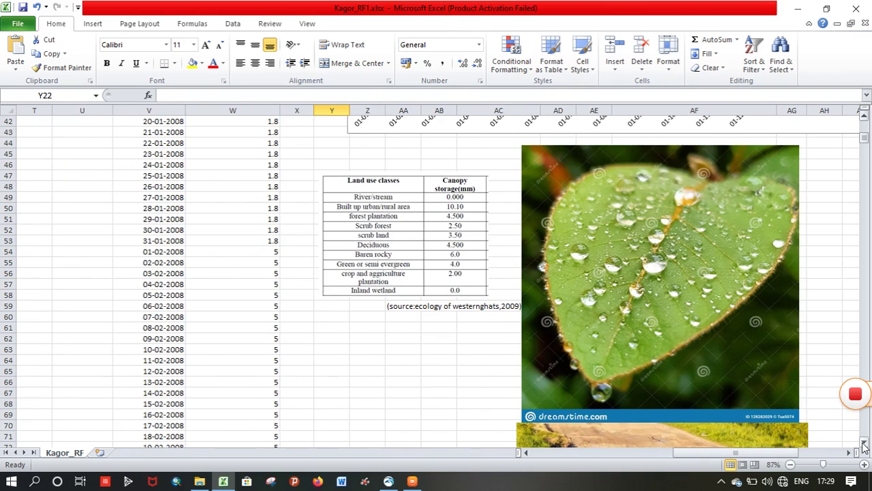
left_click(864, 442)
left_click(864, 443)
left_click(864, 442)
left_click(864, 443)
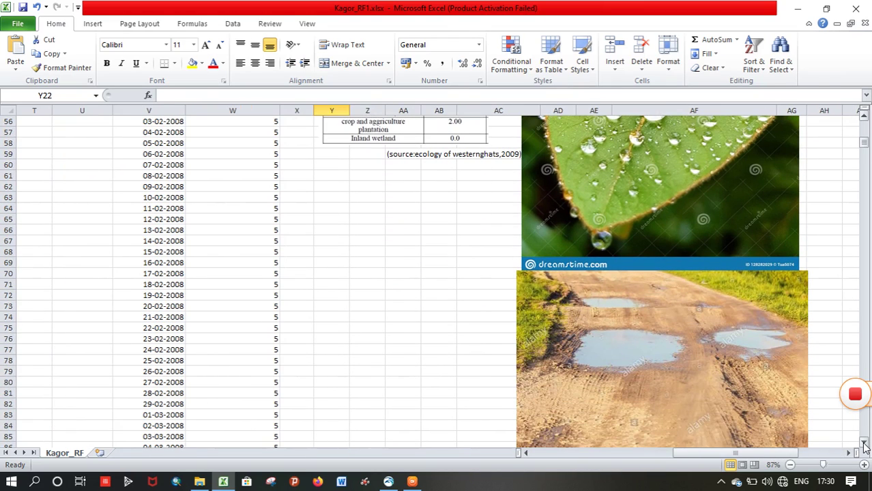
left_click(864, 443)
left_click(864, 443)
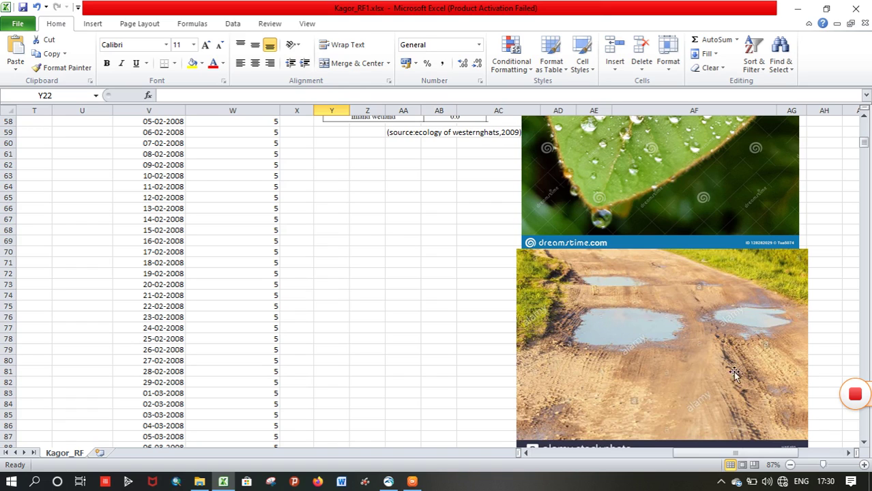
left_click(864, 443)
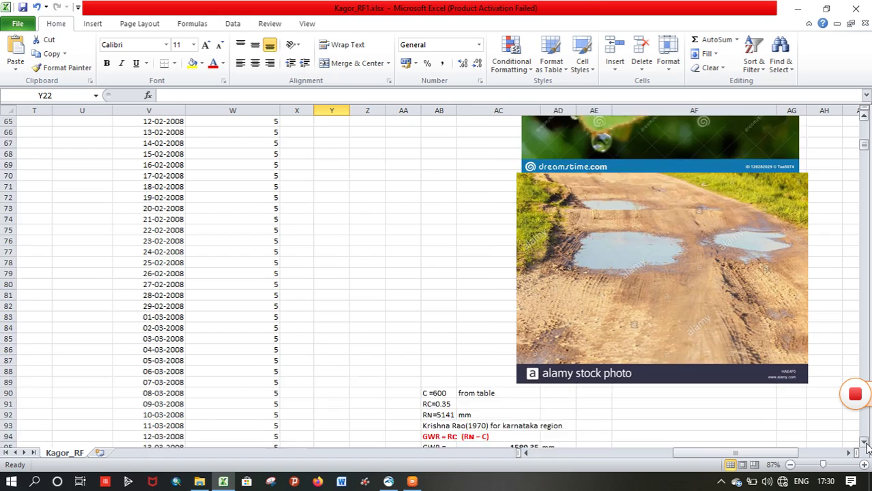
- Examine the Krishna Rao groundwater recharge formula and the GWR and TG calculation
left_click_drag(402, 263, 547, 335)
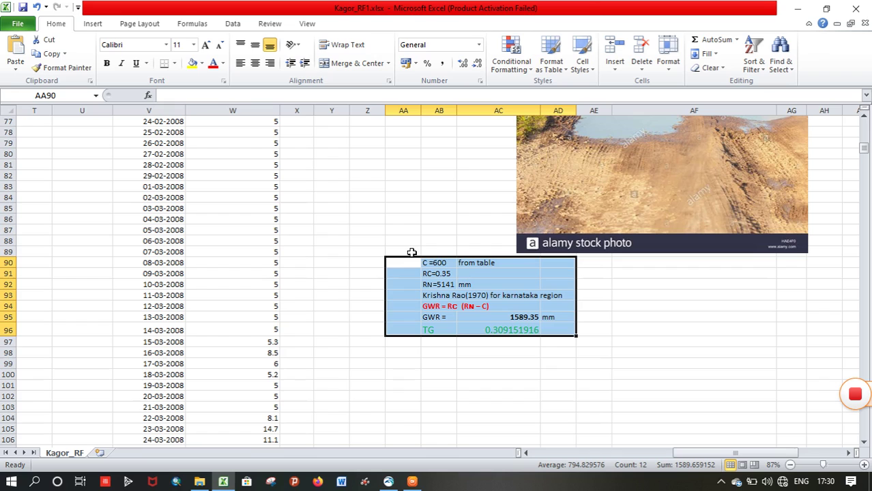
left_click_drag(416, 262, 517, 330)
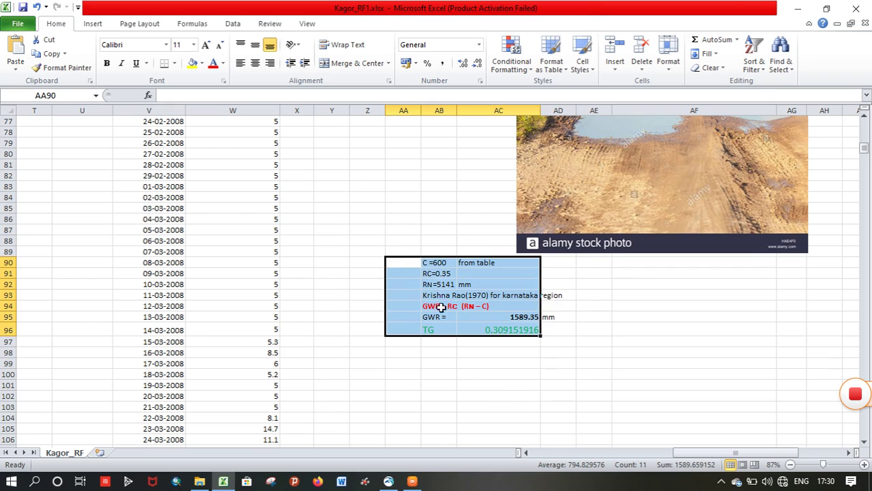
left_click(560, 317)
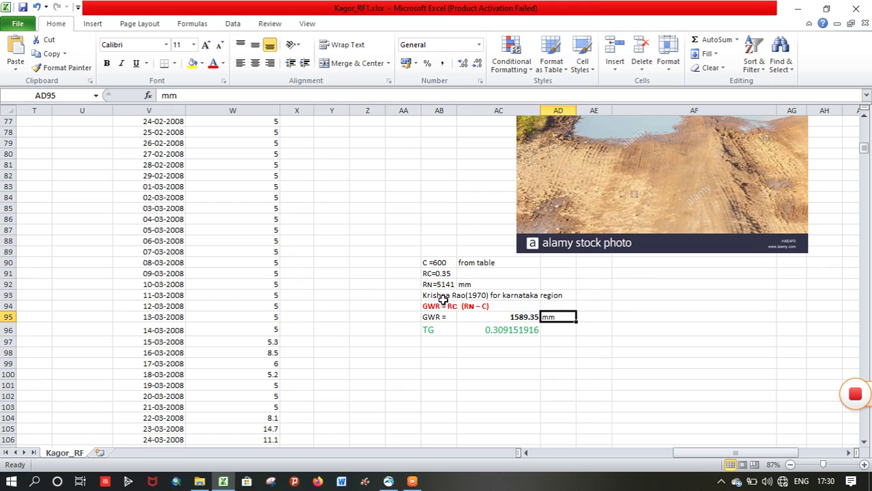
left_click_drag(422, 309, 460, 306)
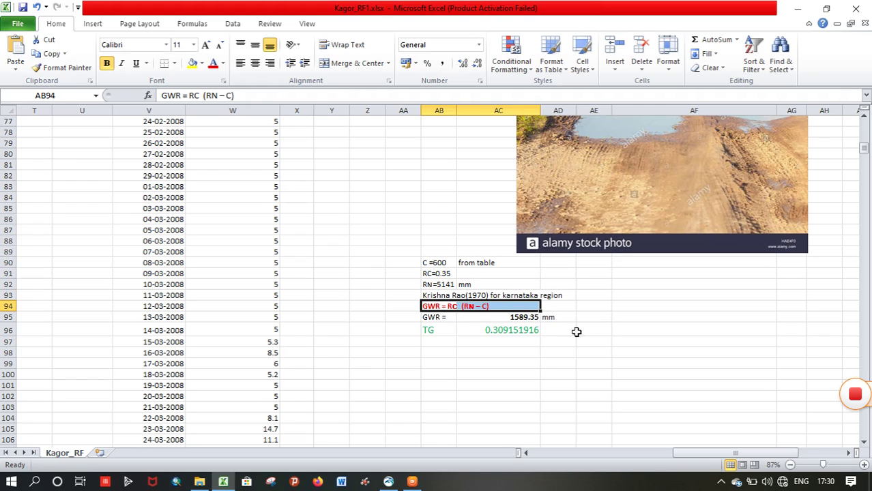
- Review the Barnes base flow equation with its recession constant and the specific yield entry in the parameter list
left_click_drag(694, 455, 694, 454)
left_click_drag(693, 455, 707, 454)
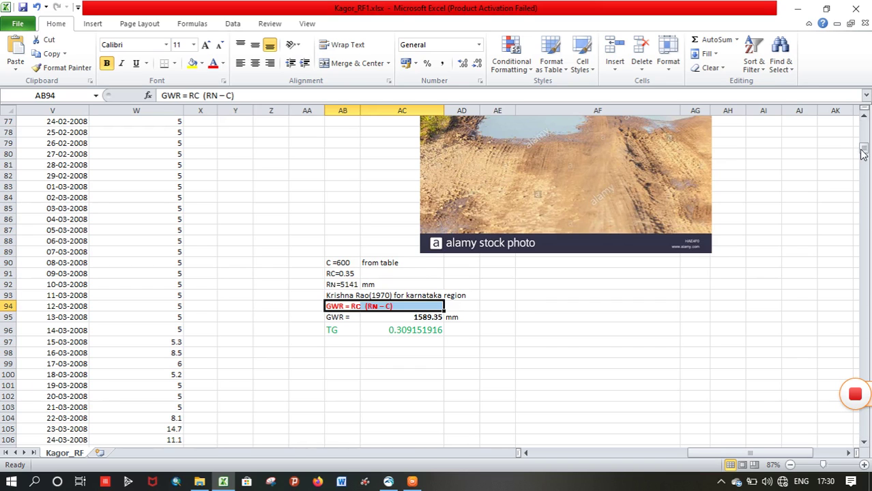
left_click_drag(866, 154, 866, 126)
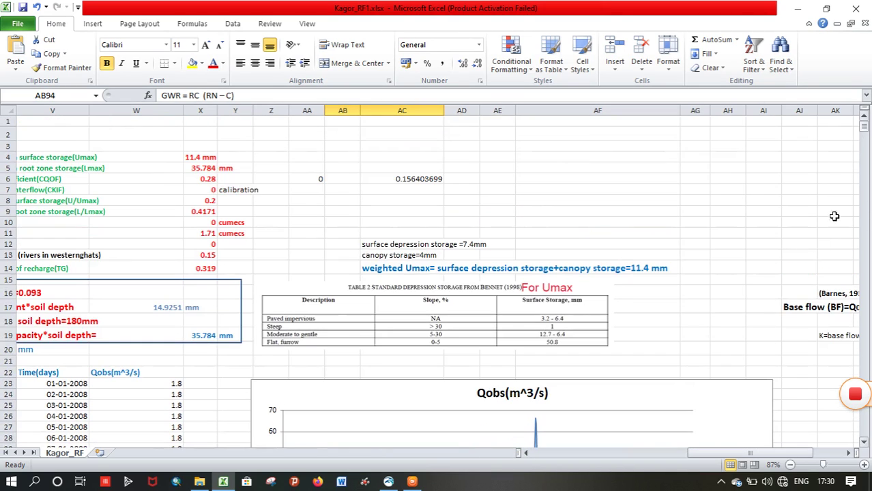
left_click_drag(714, 456, 742, 450)
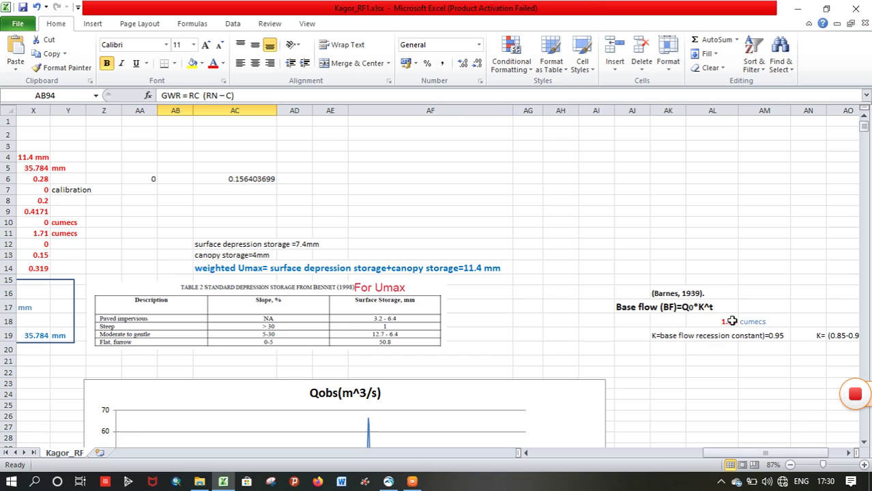
mouse_move(765, 454)
left_mouse_down()
mouse_move(821, 450)
mouse_move(815, 443)
mouse_move(801, 456)
mouse_move(756, 457)
left_mouse_up()
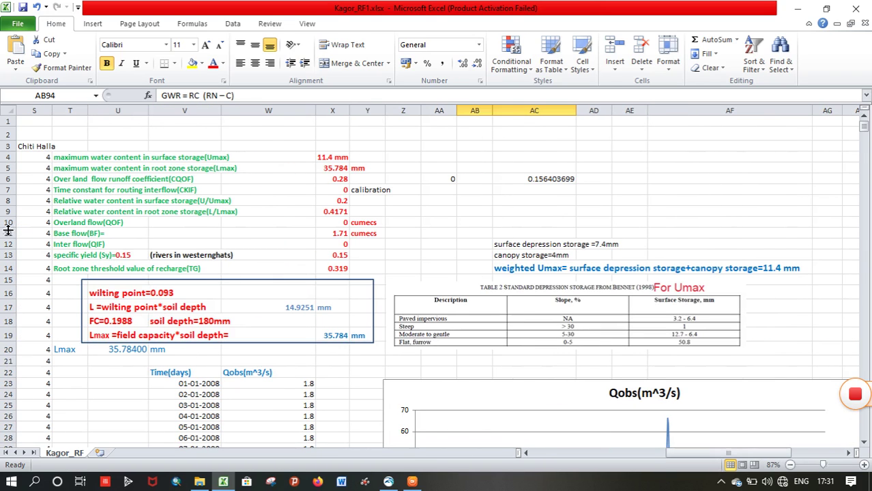
left_click(92, 256)
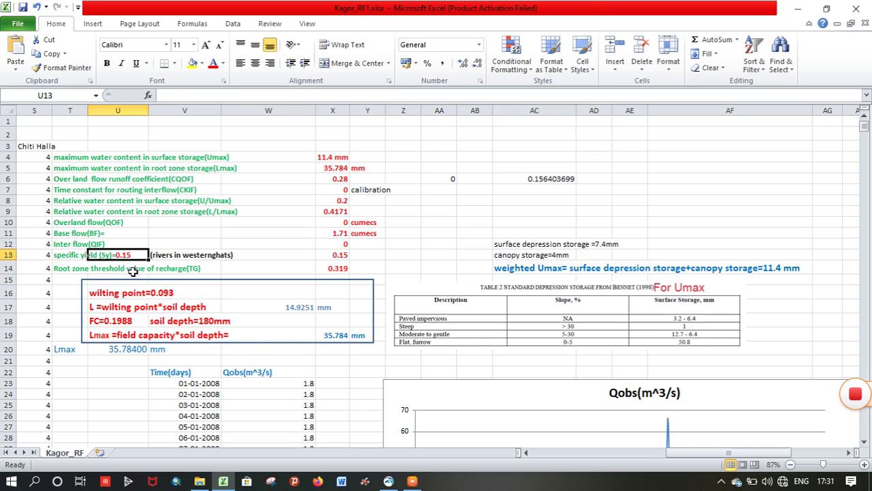
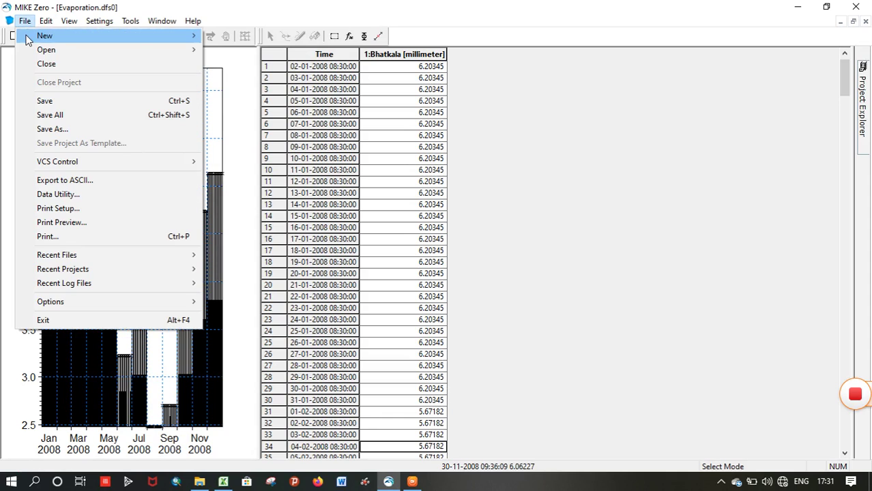
- Create a new MIKE 11 RR Parameters (.rr11) file
mouse_move(41, 16)
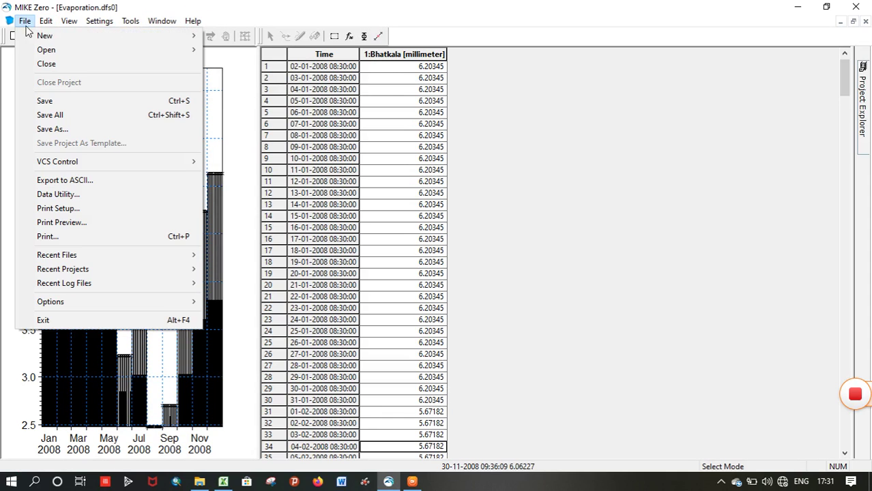
mouse_move(196, 42)
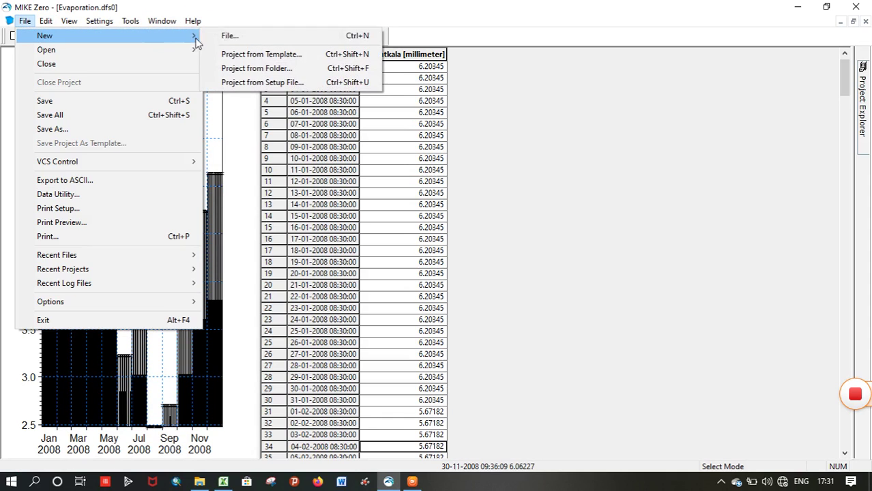
left_click(243, 37)
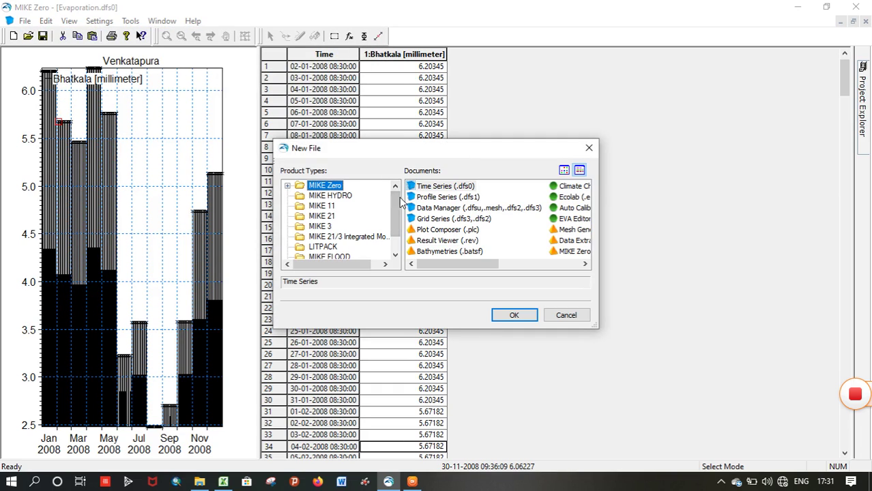
left_click(317, 207)
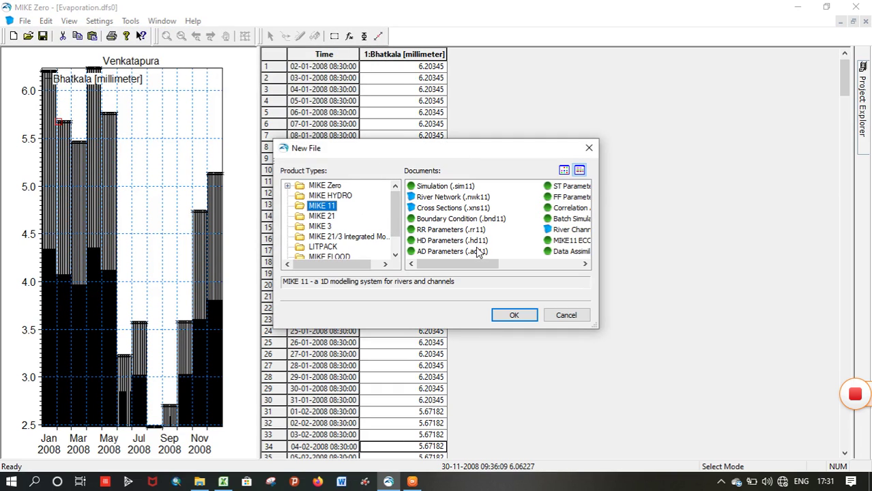
left_click(455, 230)
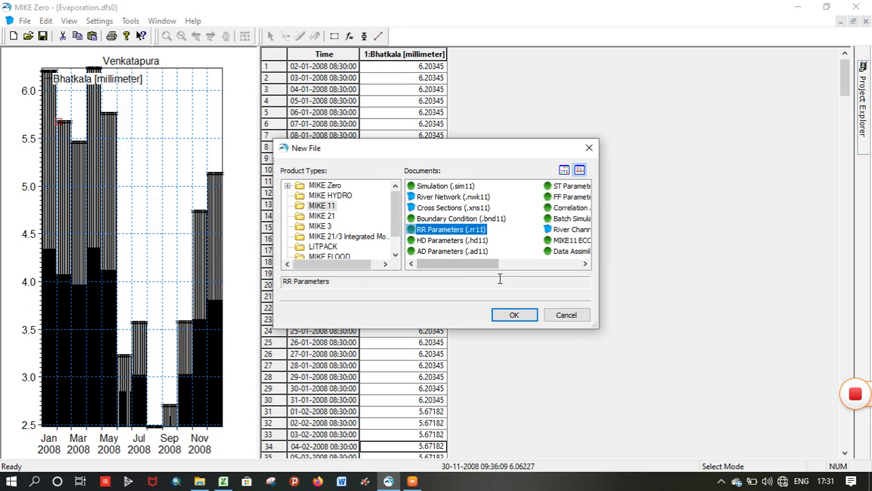
left_click(511, 317)
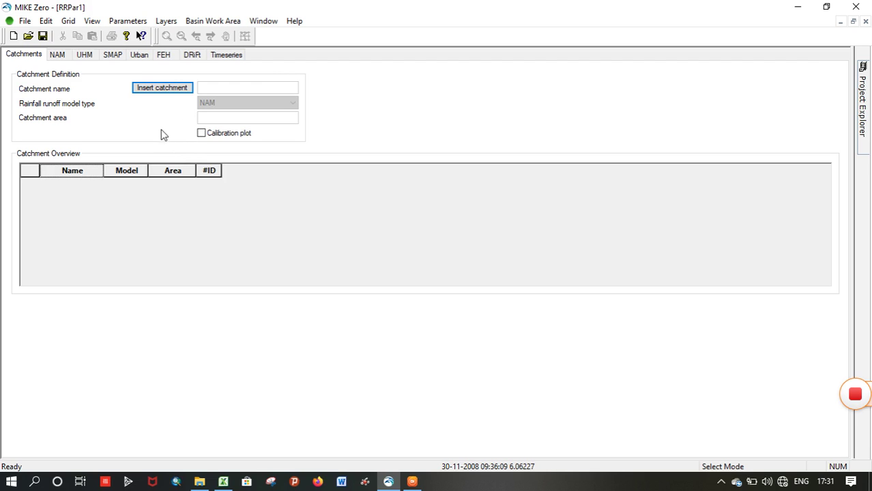
- Insert a NAM catchment named VENKATAPURA TRIBUTARY with an area of 146.06 km^2 and enable its calibration plot
left_click(163, 90)
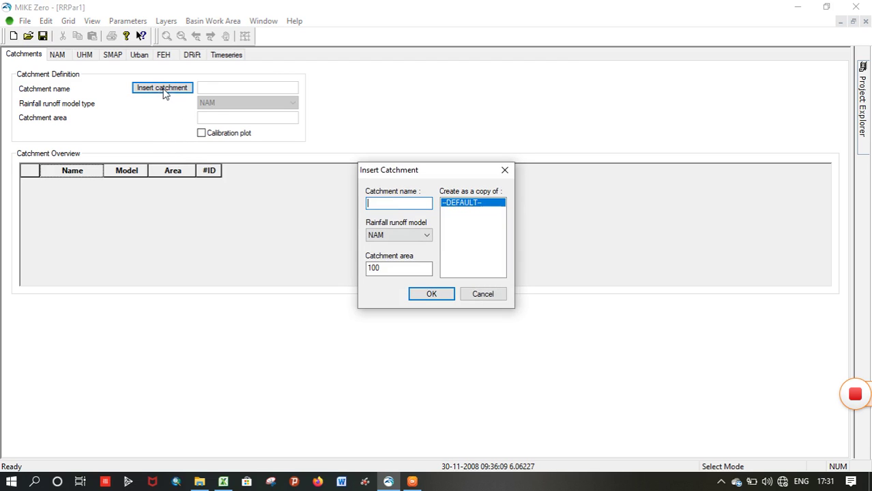
type("V")
key("Caps_Lock")
key("Caps_Lock")
type("EN")
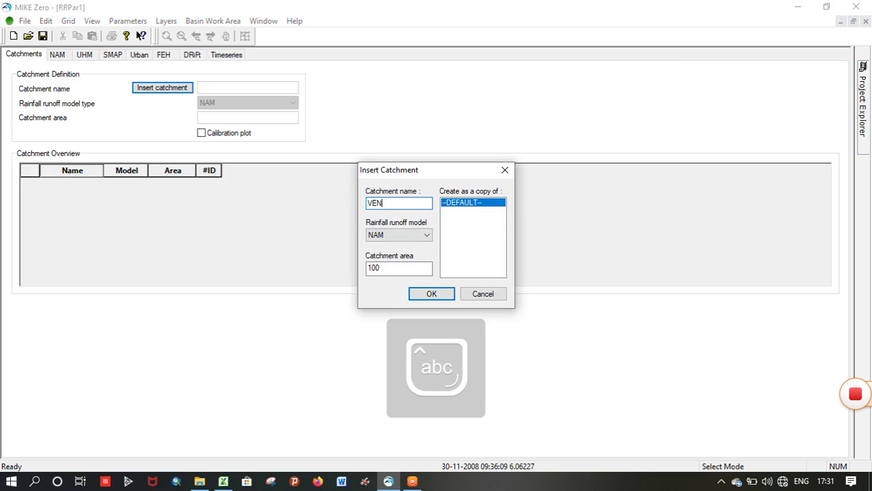
type("KATAPURA")
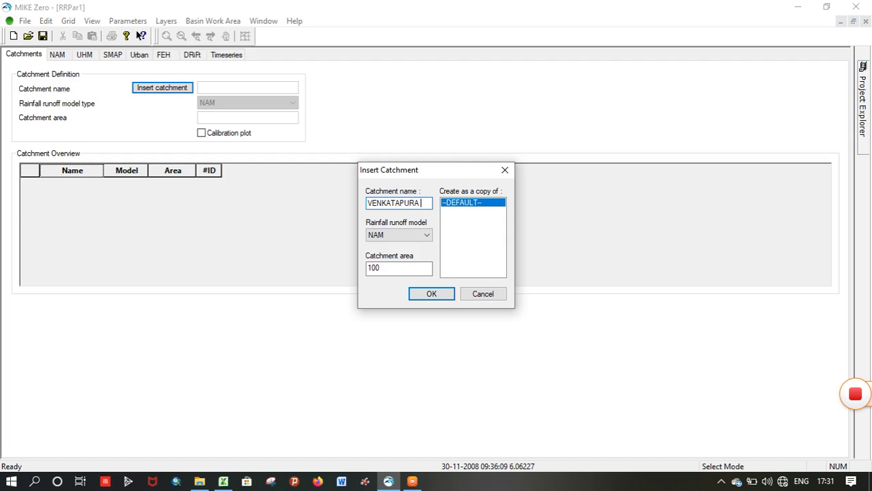
type("TRIBUTARY")
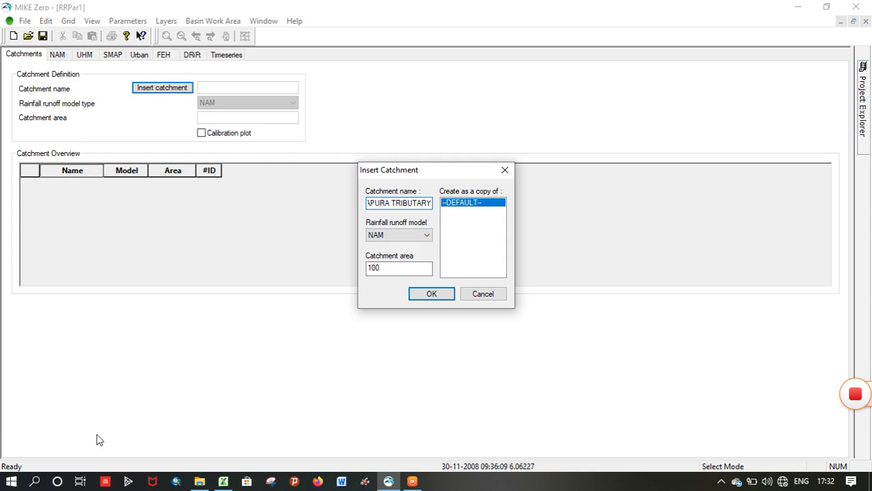
left_click_drag(387, 273, 357, 268)
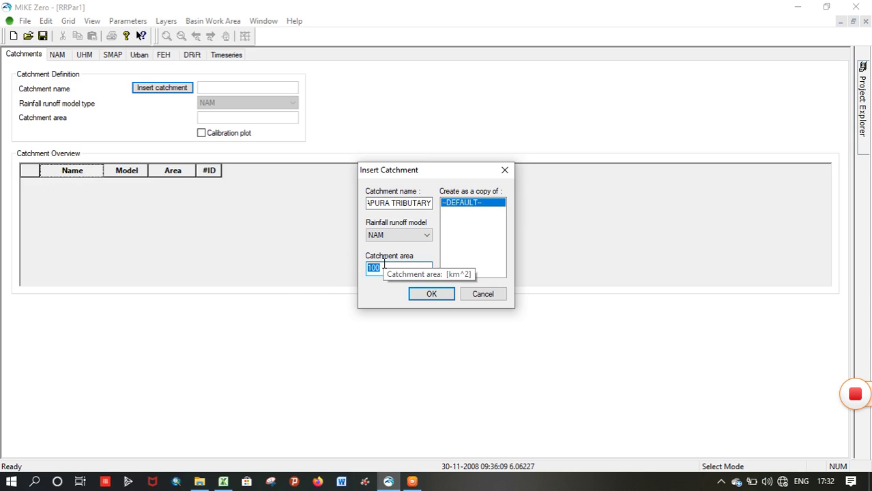
type("146.06")
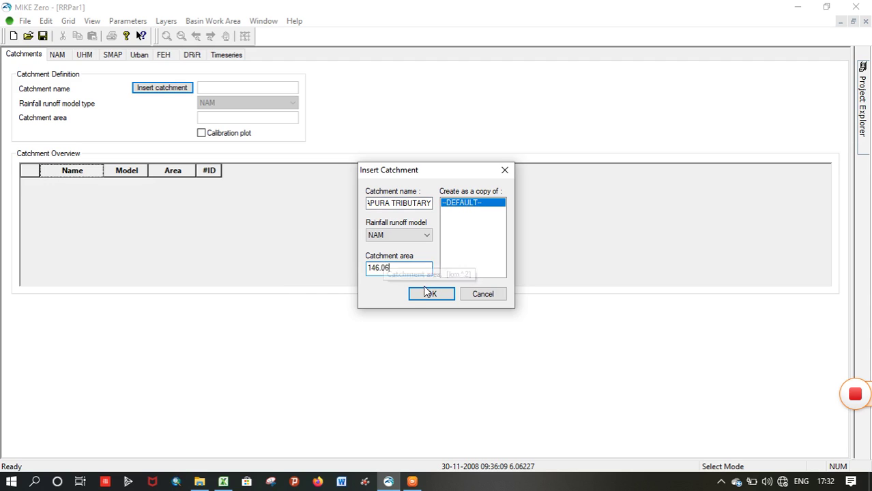
left_click(438, 297)
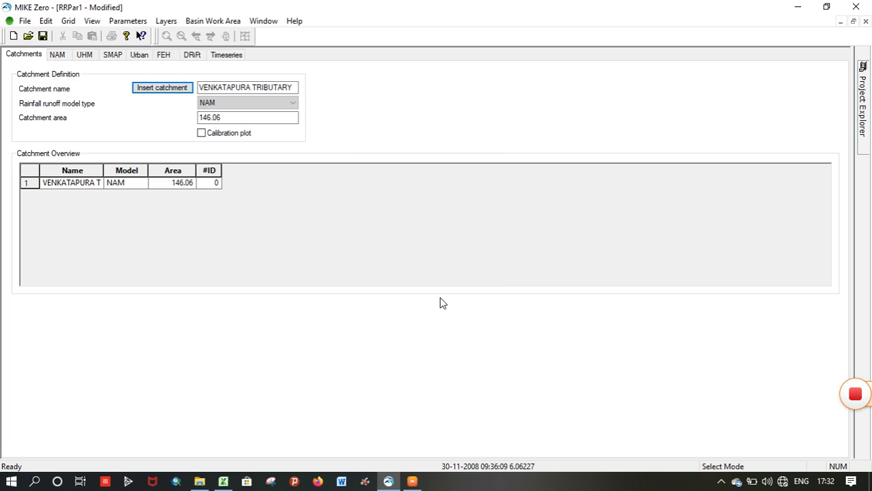
left_click(201, 133)
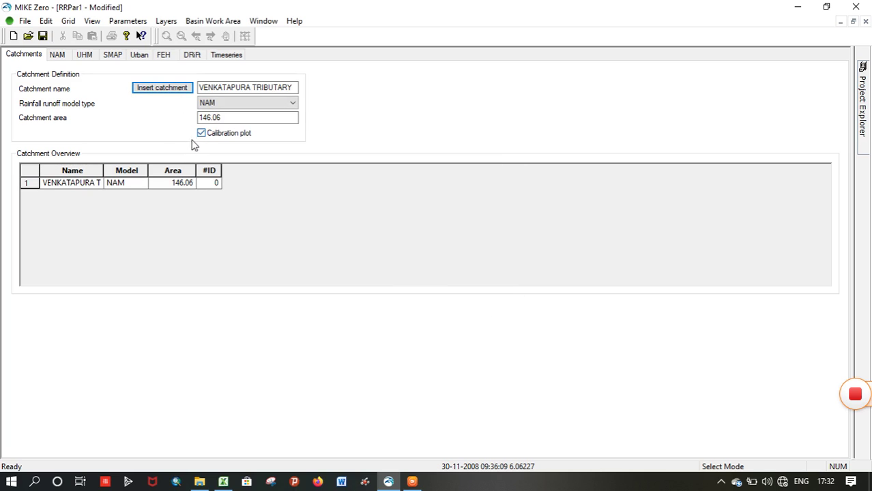
- Assign the Bhatkala item of Evaporation.dfs0 as the catchment's evaporation time series
left_click(58, 55)
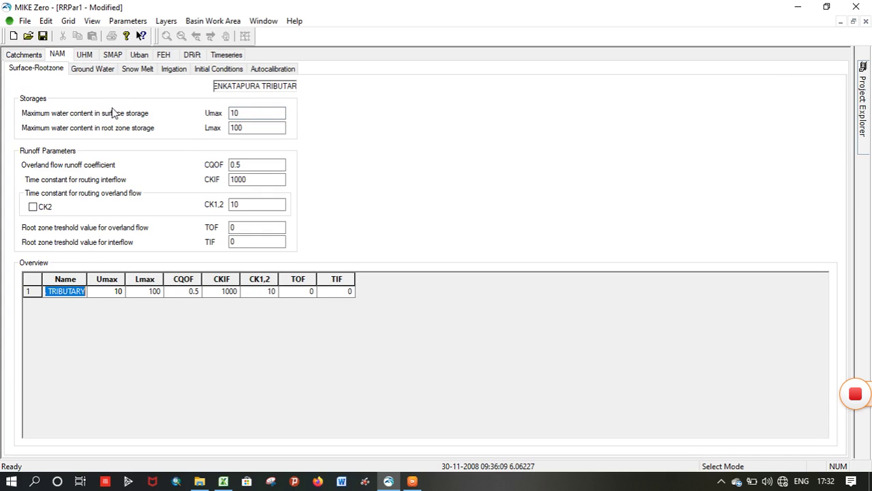
left_click(228, 55)
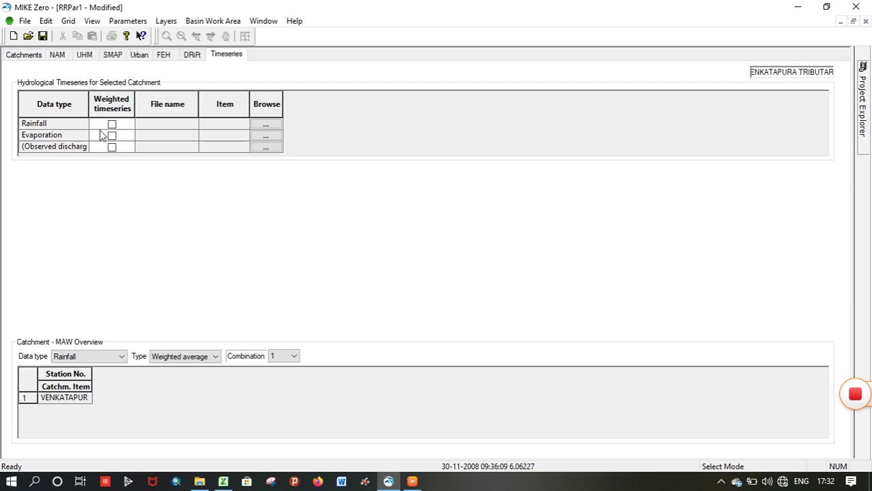
left_click(272, 137)
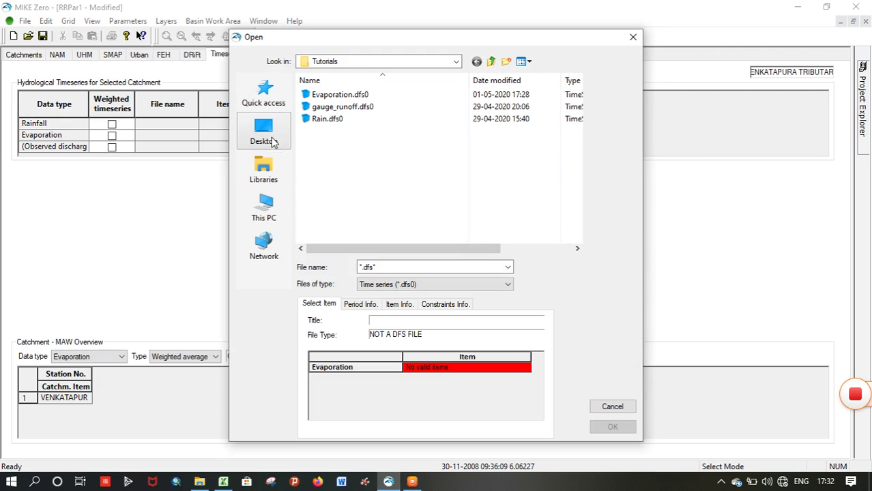
left_click(337, 96)
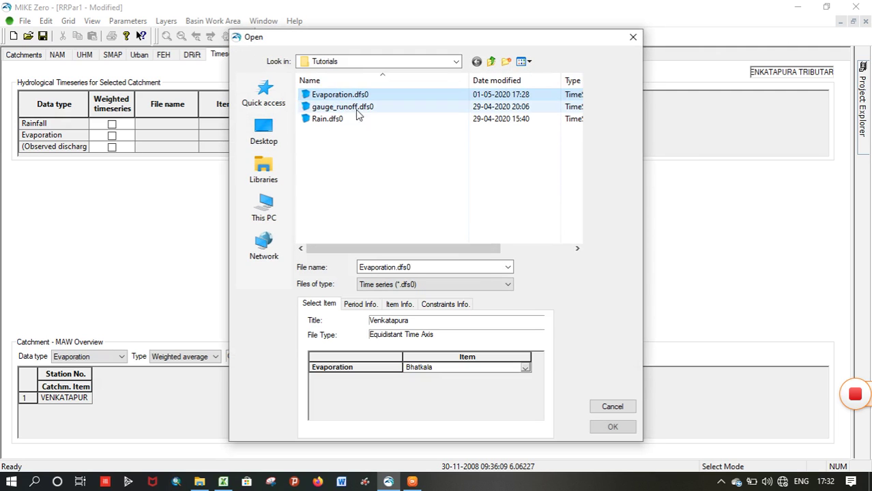
left_click(617, 426)
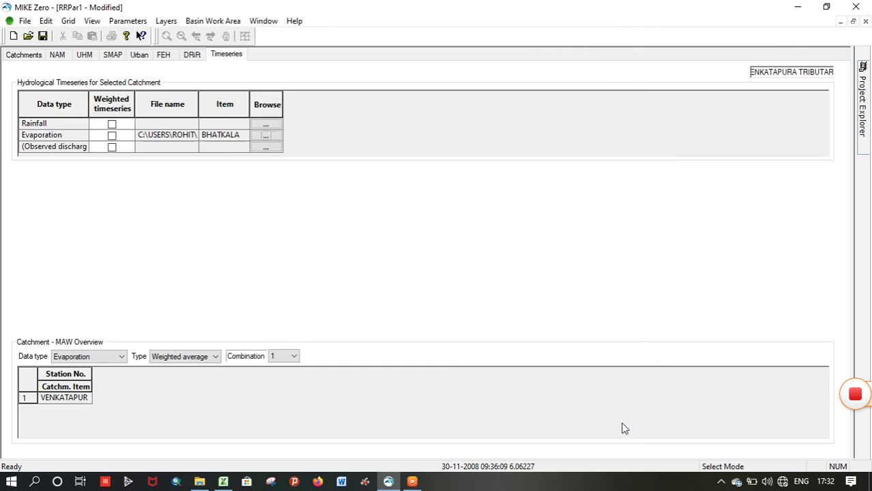
- Assign the Observed item of gauge_runoff.dfs0 as the catchment's observed discharge time series
left_click(266, 147)
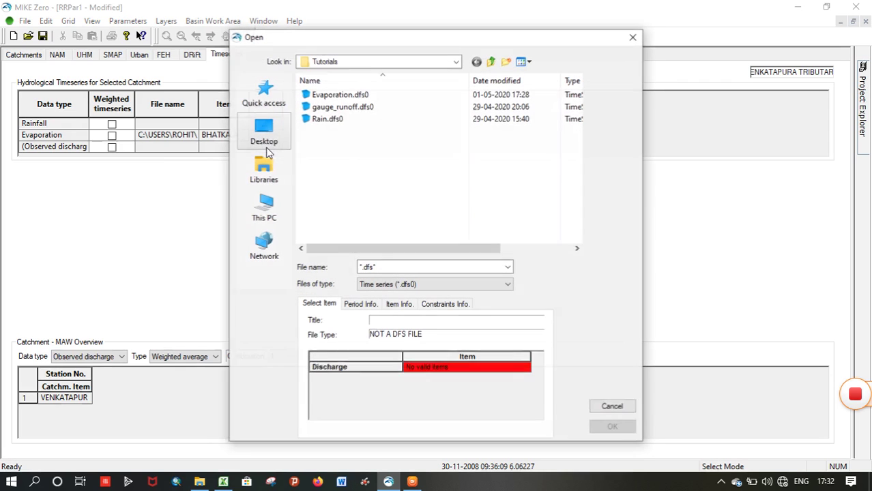
left_click(338, 107)
left_click(612, 426)
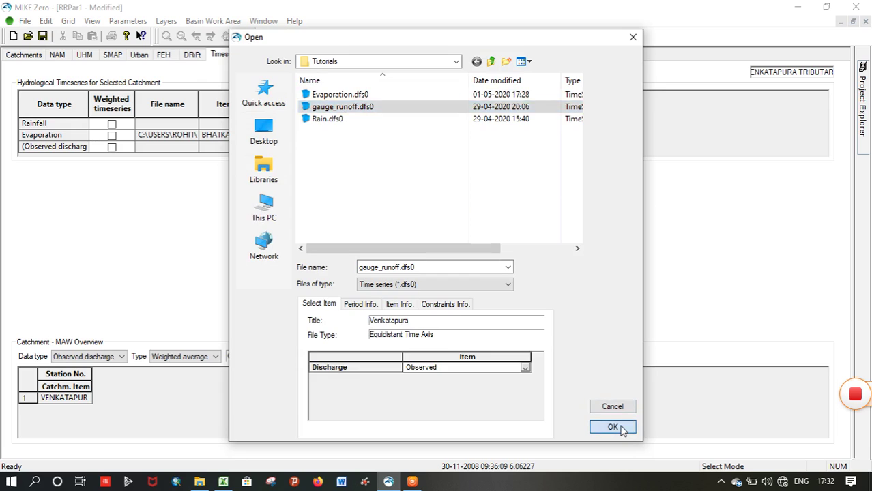
- Enable weighted time series for rainfall and add the Nagavalli item of Rain.dfs0 as the first station
left_click(112, 124)
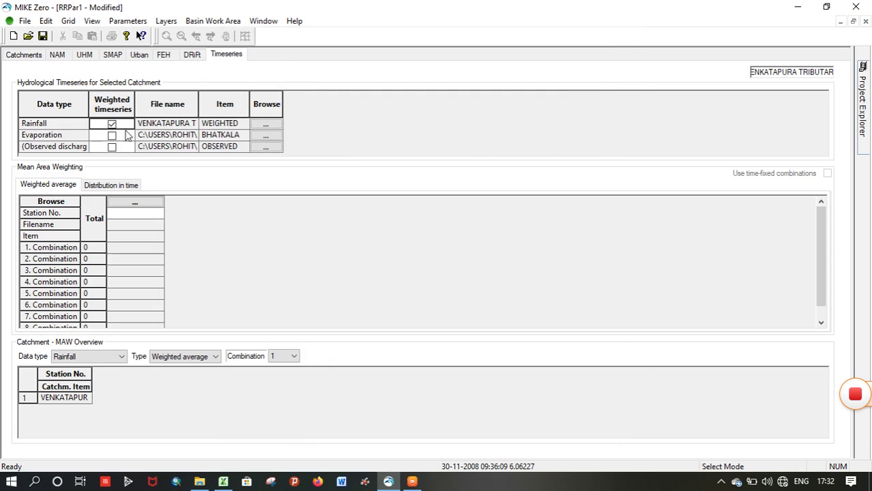
left_click(136, 206)
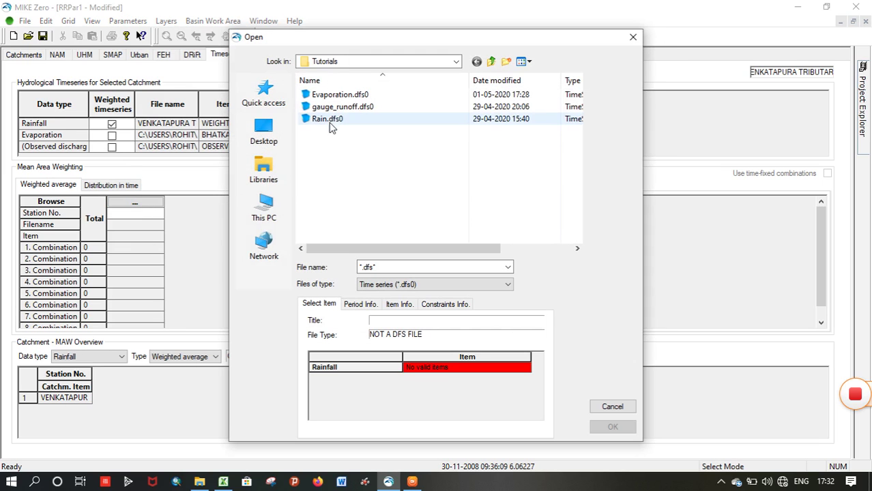
left_click(328, 118)
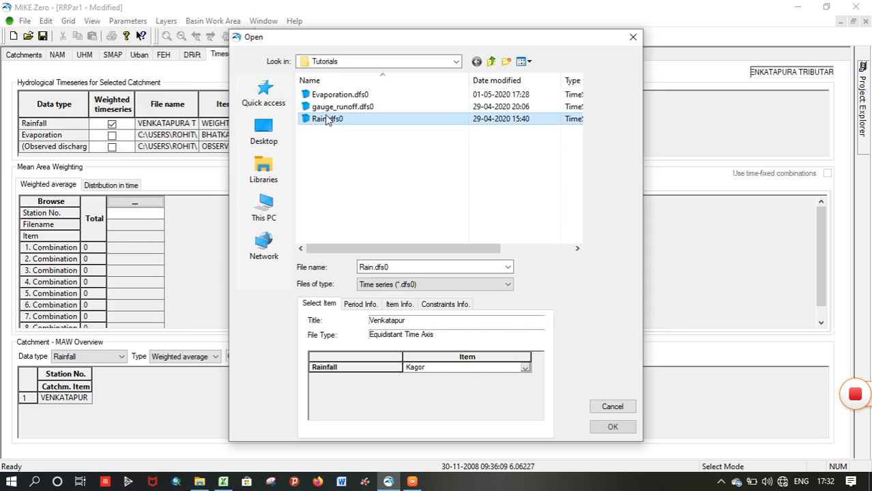
left_click(528, 366)
left_click(444, 395)
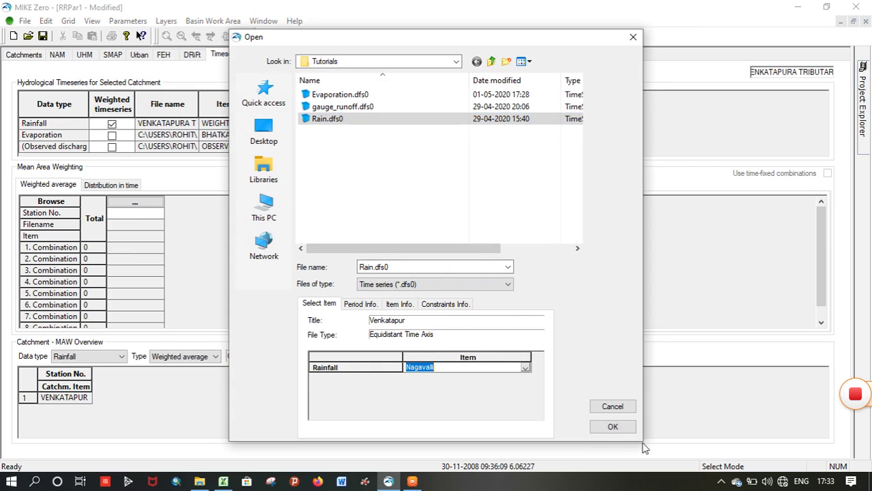
left_click(617, 428)
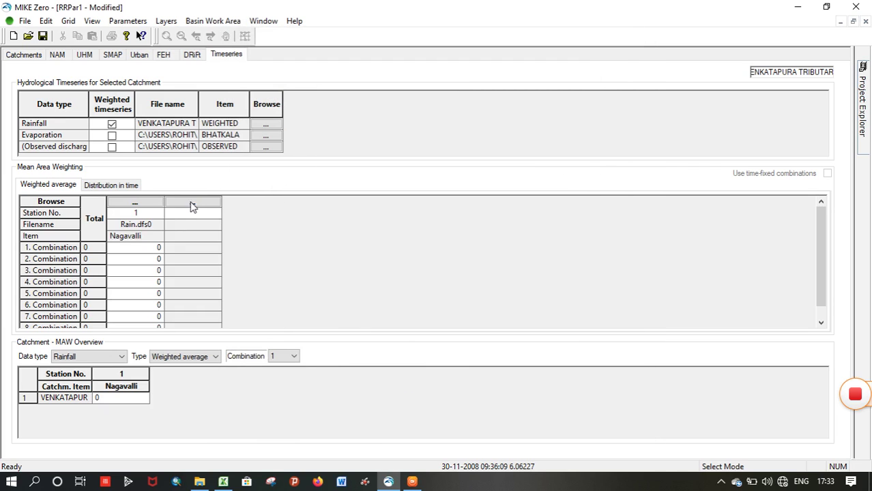
- Add the Kagor item of Rain.dfs0 as the second rainfall station in the mean area weighting
left_click(192, 203)
left_click(192, 203)
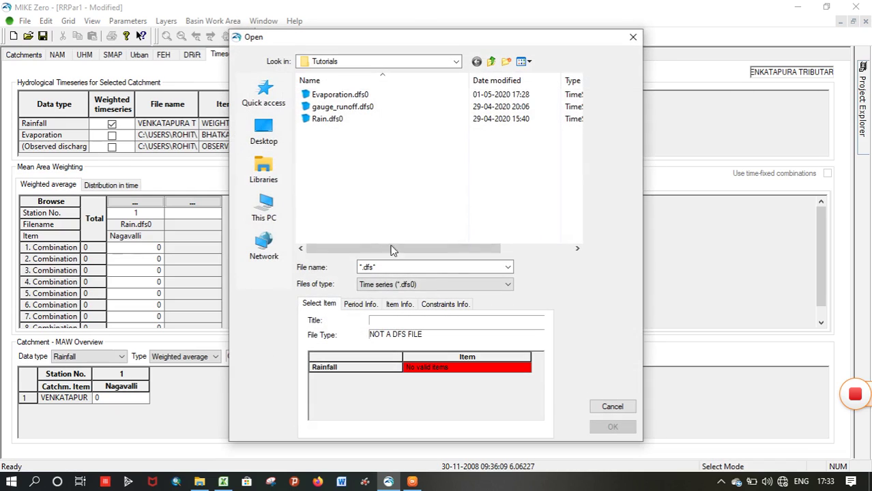
left_click(322, 119)
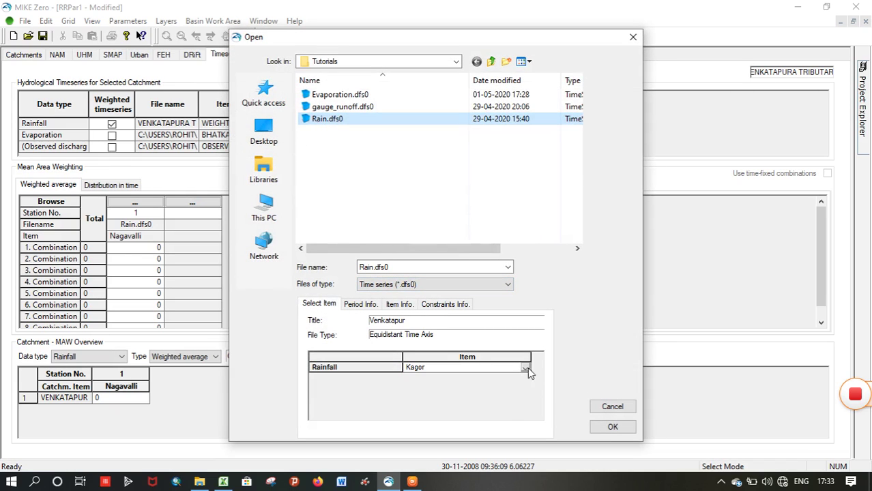
left_click(613, 427)
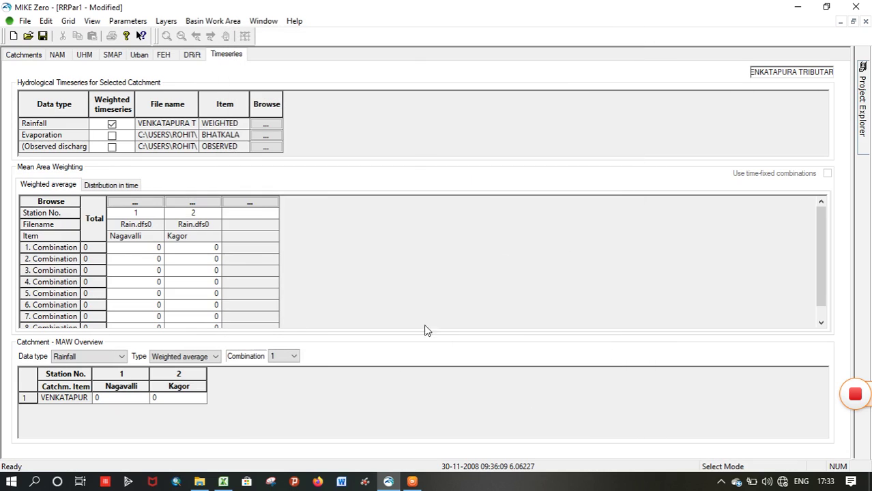
- Add the Bhatkal item of Rain.dfs0 as the third rainfall station in the mean area weighting
left_click(247, 203)
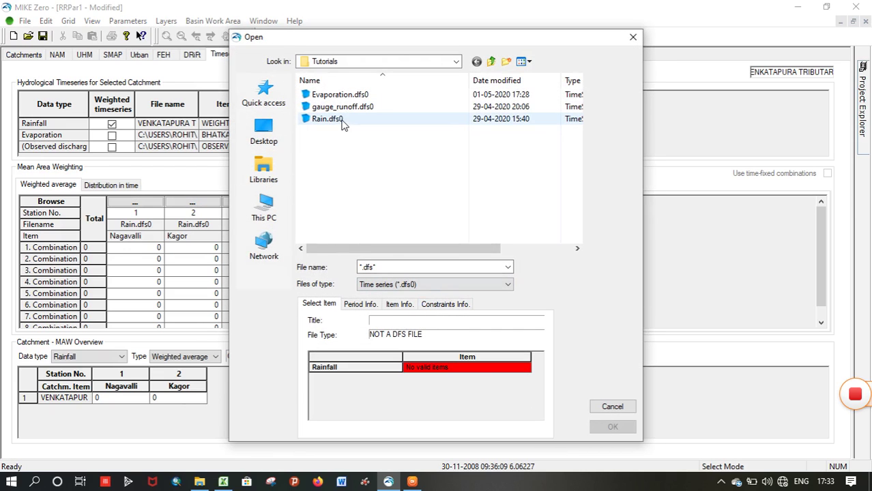
left_click(342, 121)
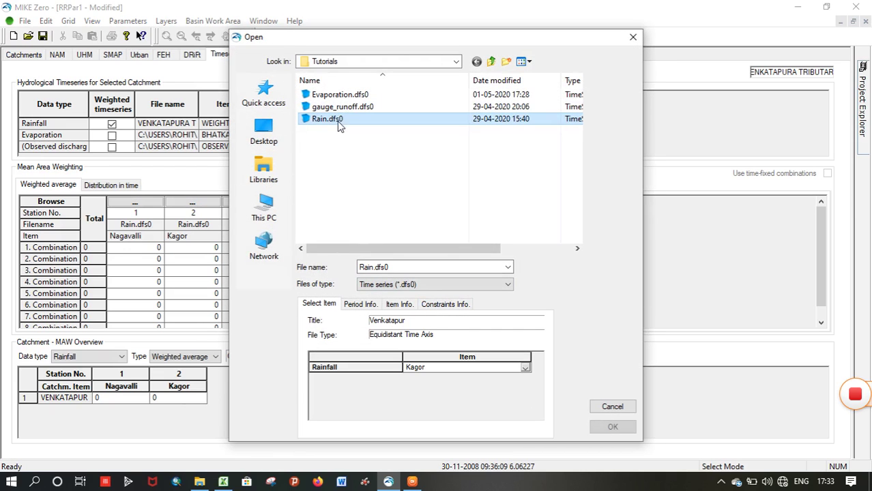
left_click(525, 368)
left_click(429, 387)
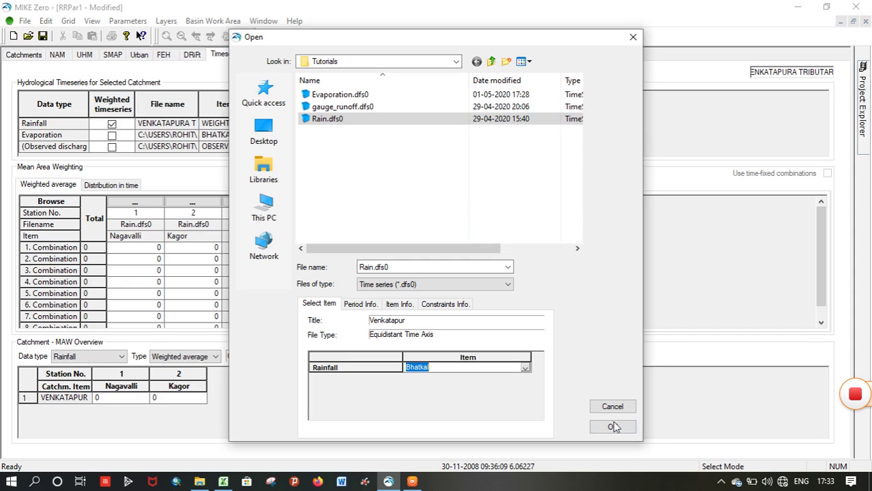
left_click(612, 427)
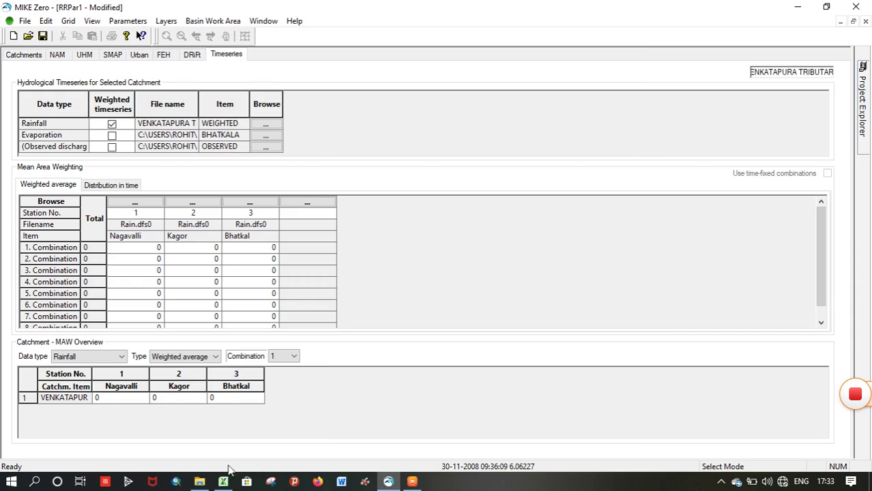
- Switch to the Kagor_RF1.xlsx workbook in Excel and look up the Theissen gauge weights of the three rainfall stations
mouse_move(223, 480)
left_click(218, 440)
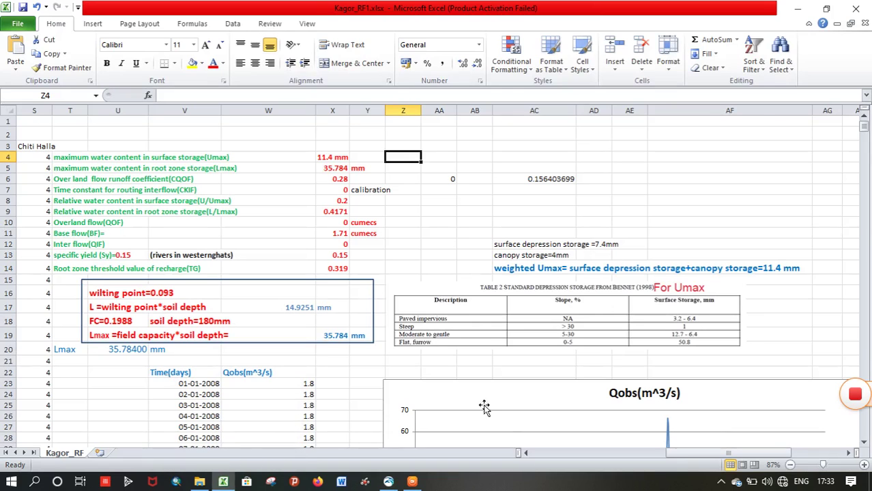
left_click_drag(700, 453, 565, 454)
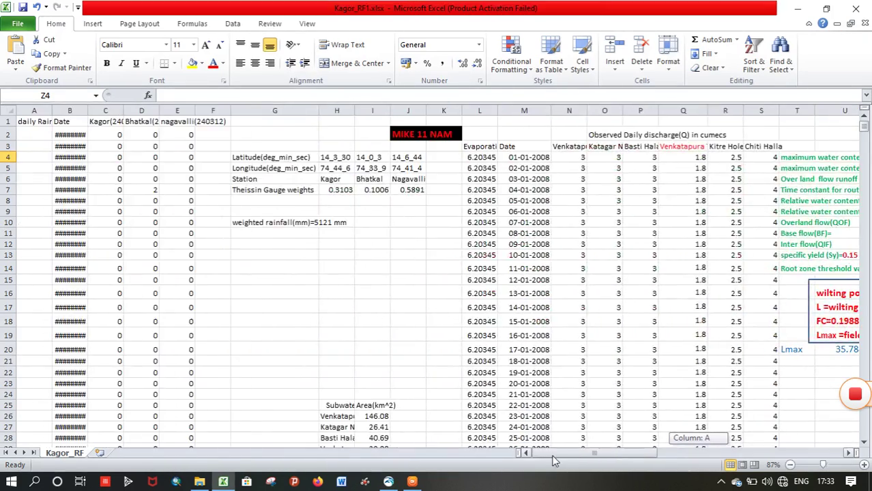
- Switch back to MIKE Zero and set the Nagavalli weight of the first rainfall combination to 0.58
left_click(408, 192)
left_click(402, 235)
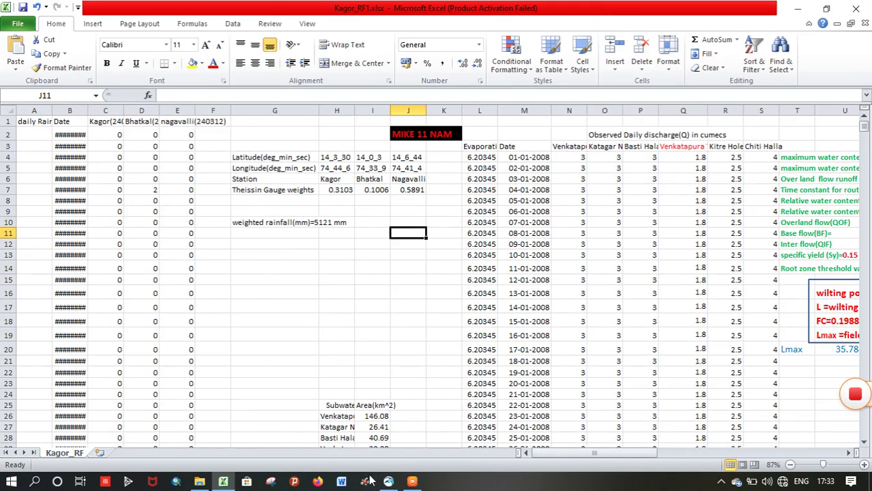
mouse_move(389, 483)
left_click(389, 437)
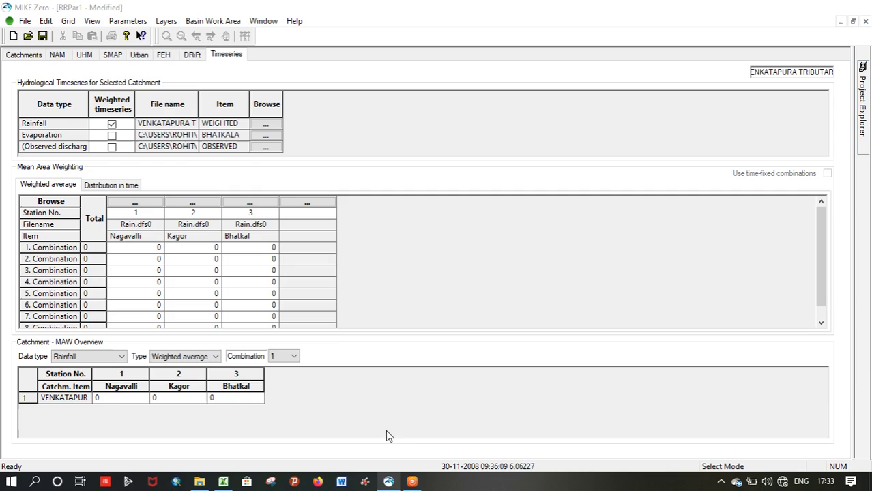
double_click(153, 249)
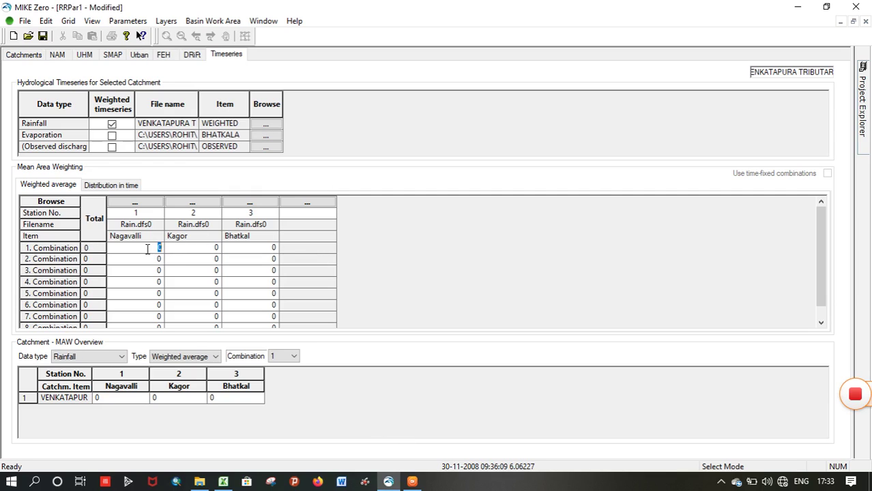
type("0.58")
- Set the first combination's weights to 0.31 for Kagor and 0.11 for Bhatkal in the mean area weighting
left_click(212, 252)
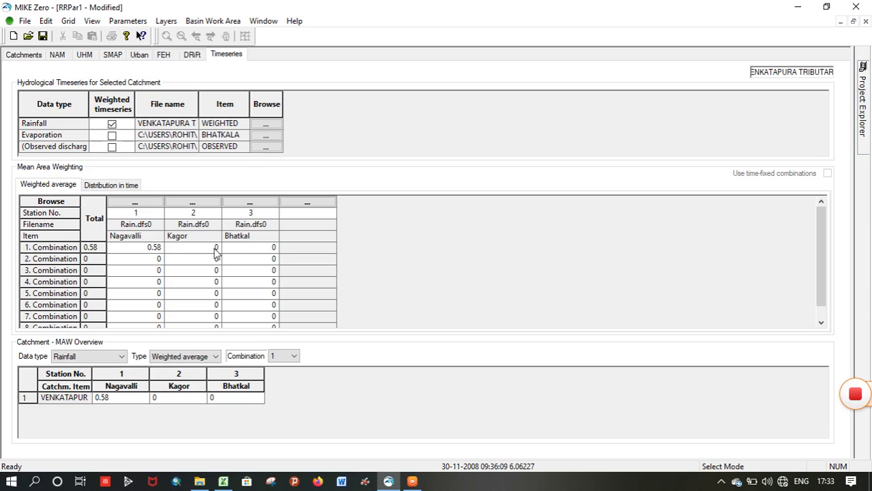
double_click(216, 248)
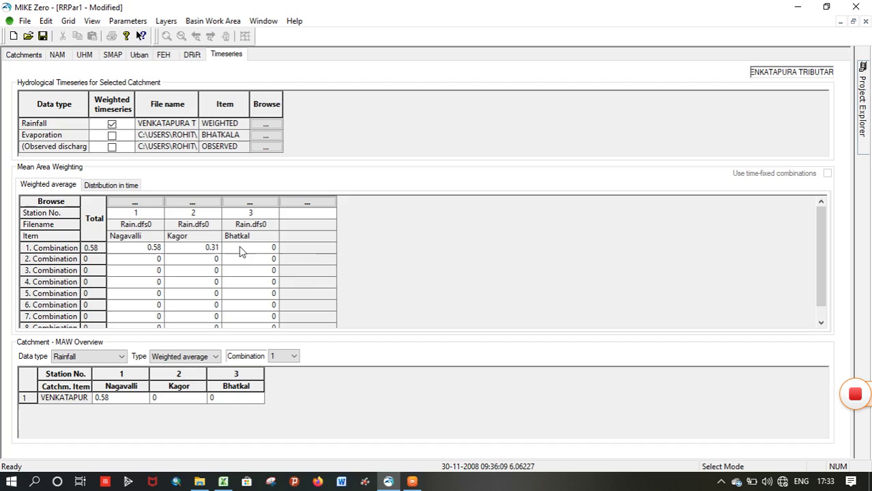
left_click(271, 254)
left_click(272, 248)
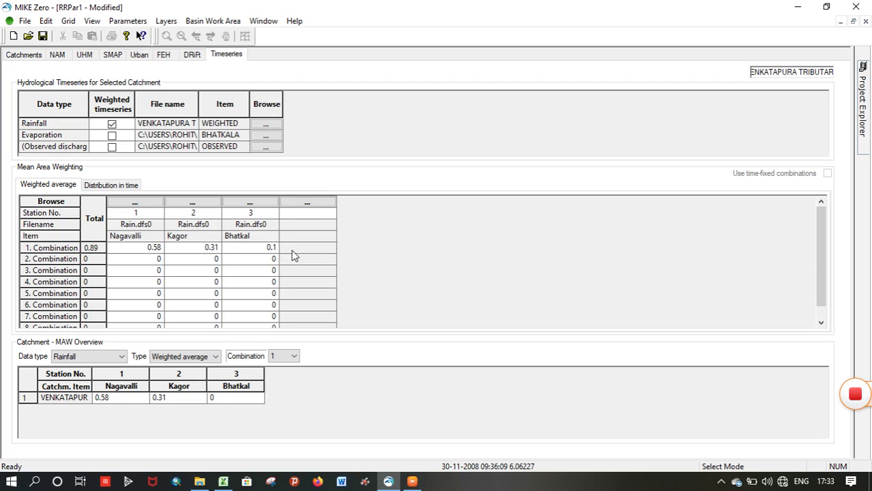
left_click(262, 262)
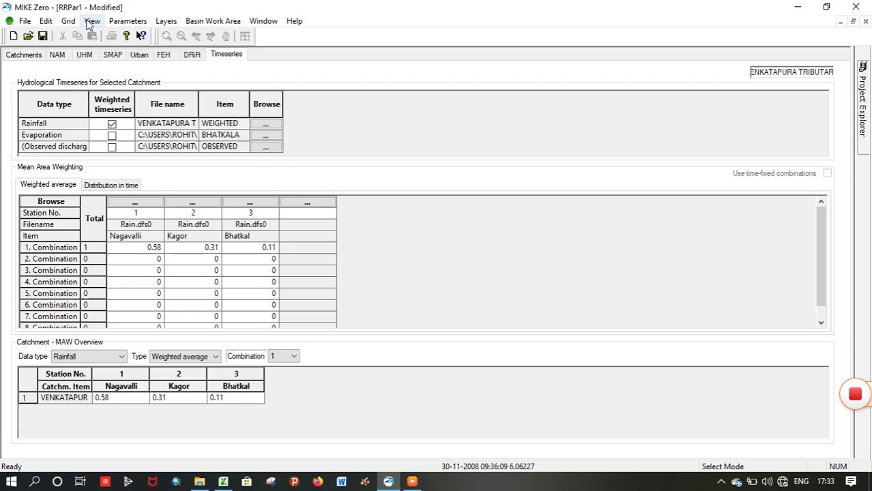
- Save the parameter file as RRPar1_tutorial in the Tutorials folder inside MIKE-SMS file
left_click(43, 36)
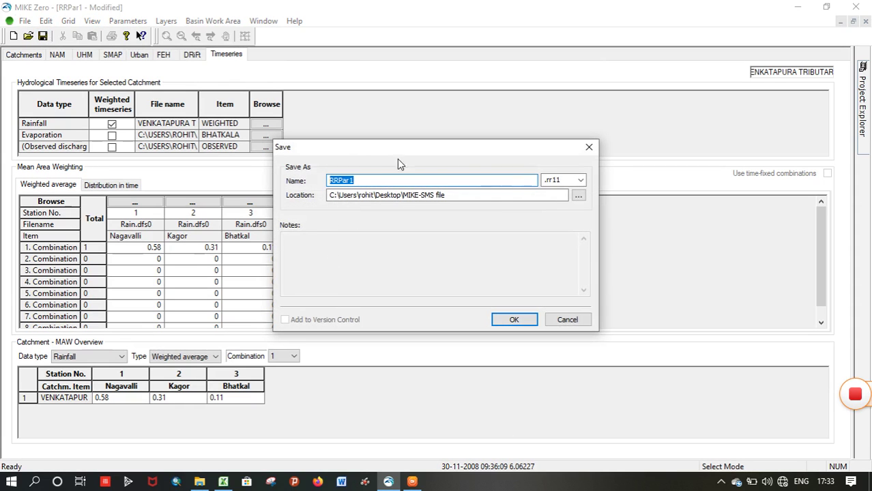
left_click(579, 197)
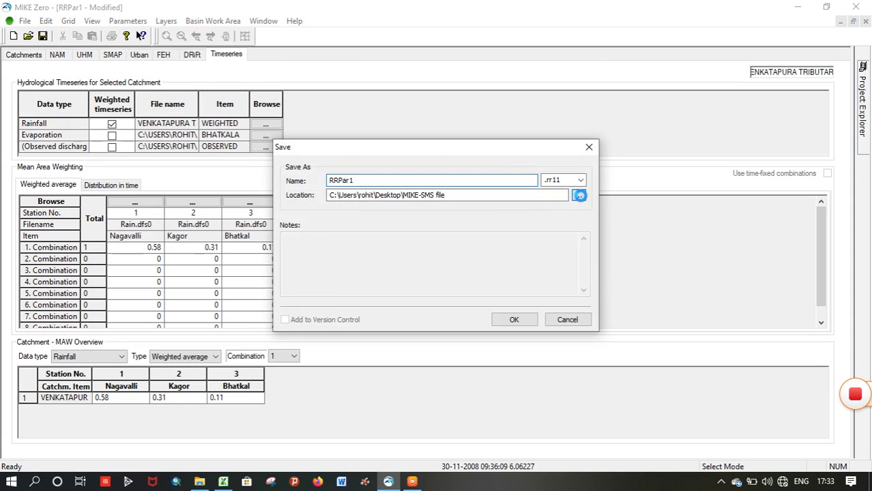
left_click_drag(523, 209, 519, 252)
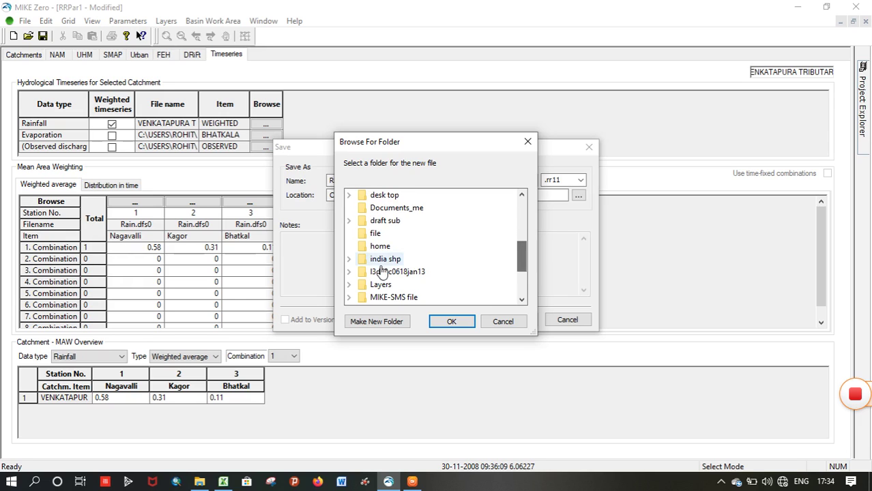
left_click(382, 297)
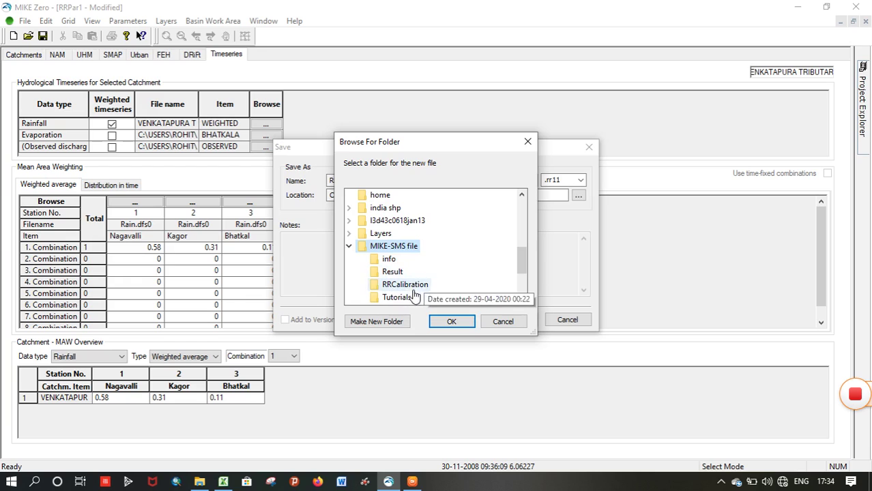
left_click(397, 303)
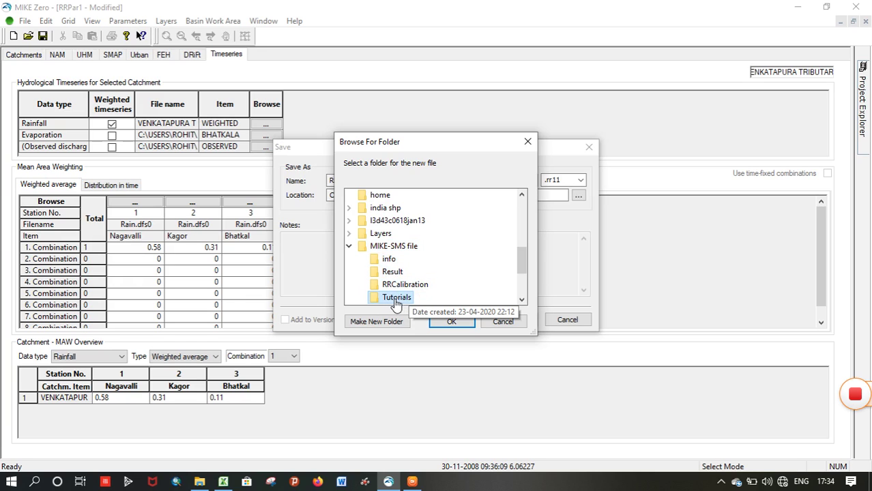
left_click(448, 322)
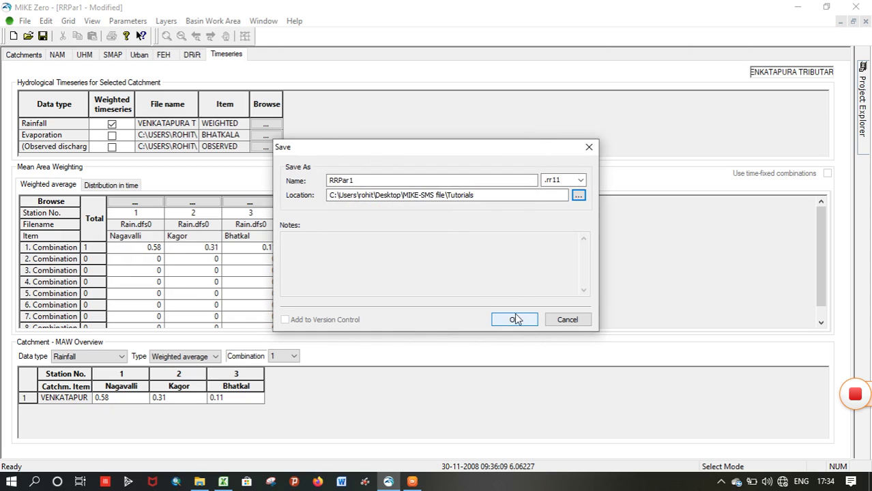
left_click(365, 178)
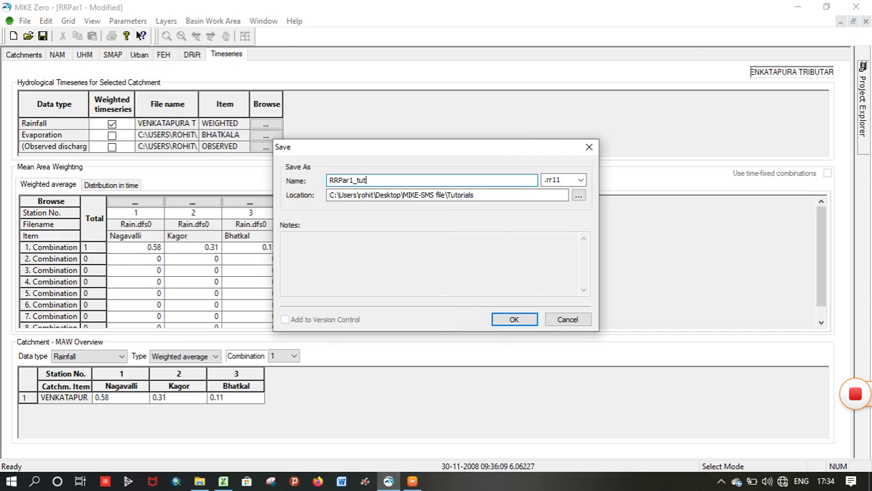
type("_tutorial")
left_click(509, 320)
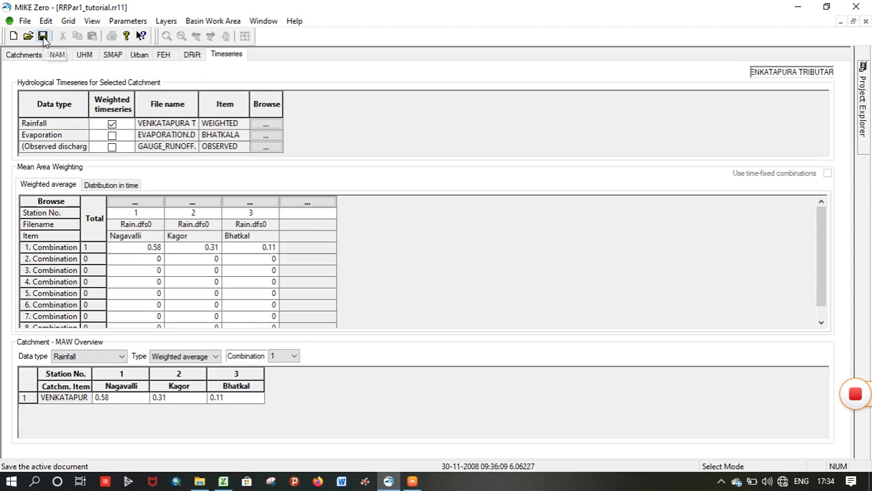
- Look up Umax in the Kagor_RF1.xlsx workbook in Excel and set it to 11.4 in MIKE Zero's NAM surface-rootzone parameters
left_click(60, 57)
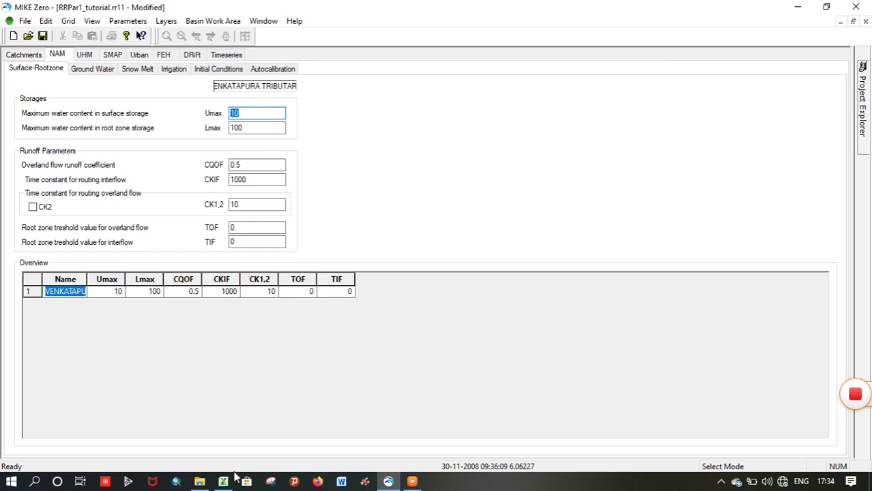
mouse_move(230, 484)
left_click(221, 442)
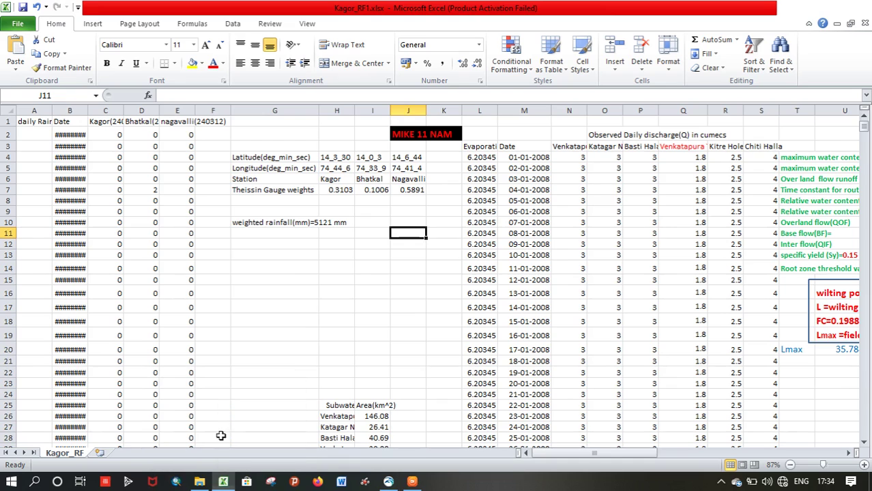
left_click_drag(578, 454, 650, 454)
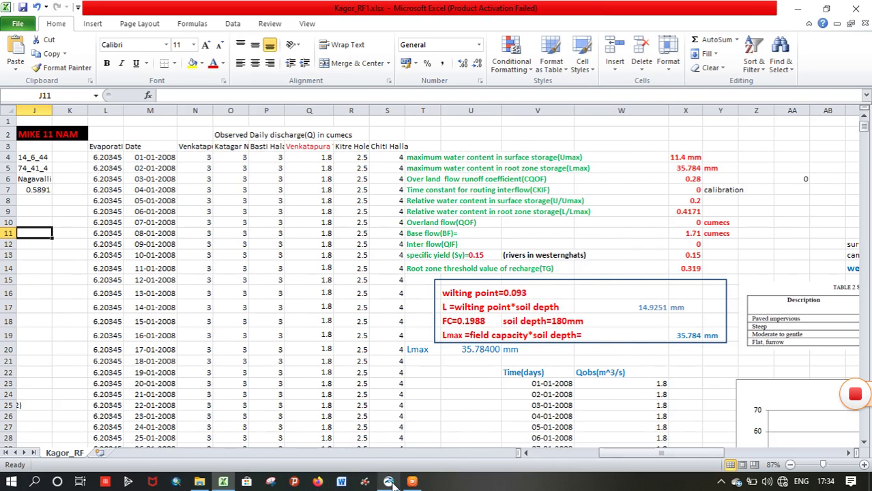
mouse_move(389, 482)
left_click(386, 426)
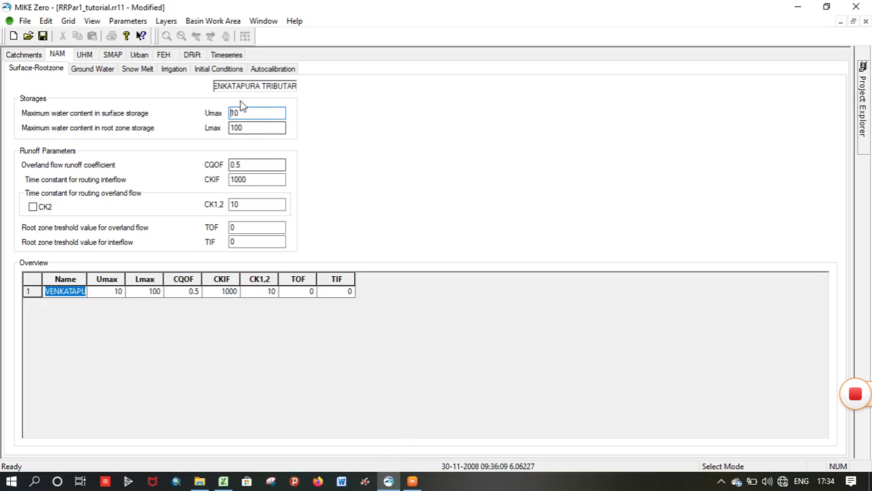
left_click_drag(240, 113, 221, 118)
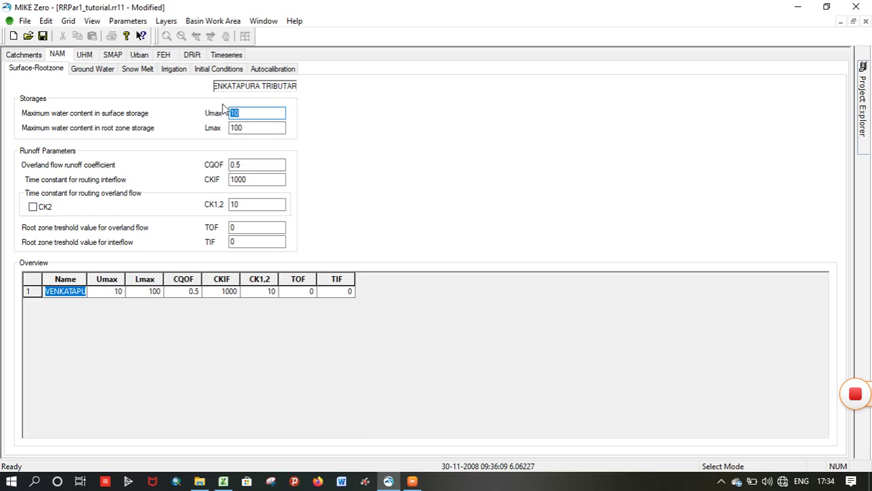
type("11.4")
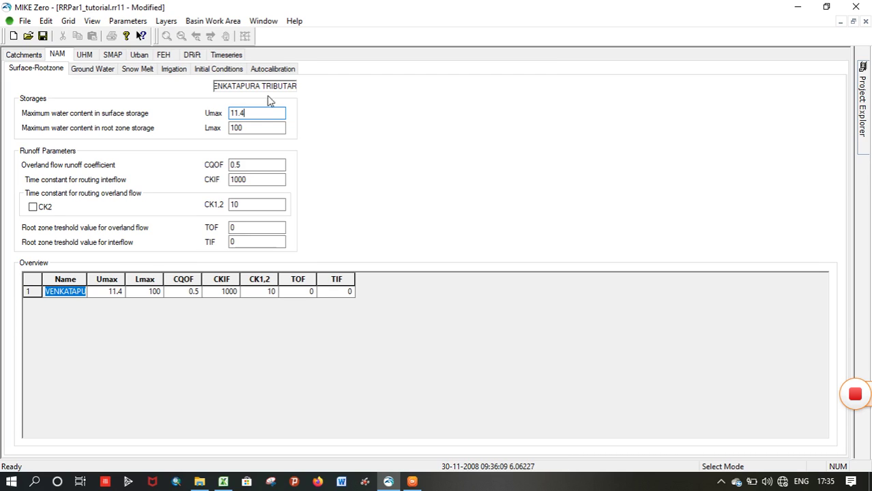
- Check the root zone storage value in the Excel workbook and set Lmax to 35.7 in MIKE Zero
left_click_drag(262, 128, 221, 134)
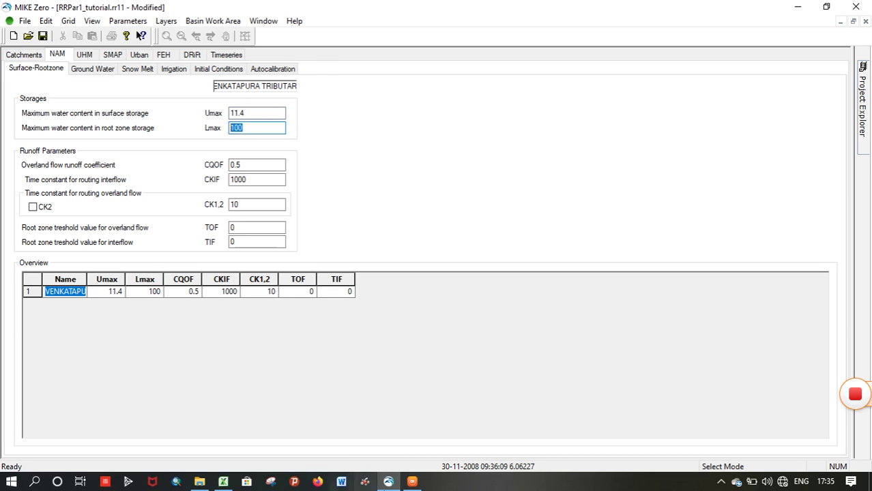
mouse_move(224, 482)
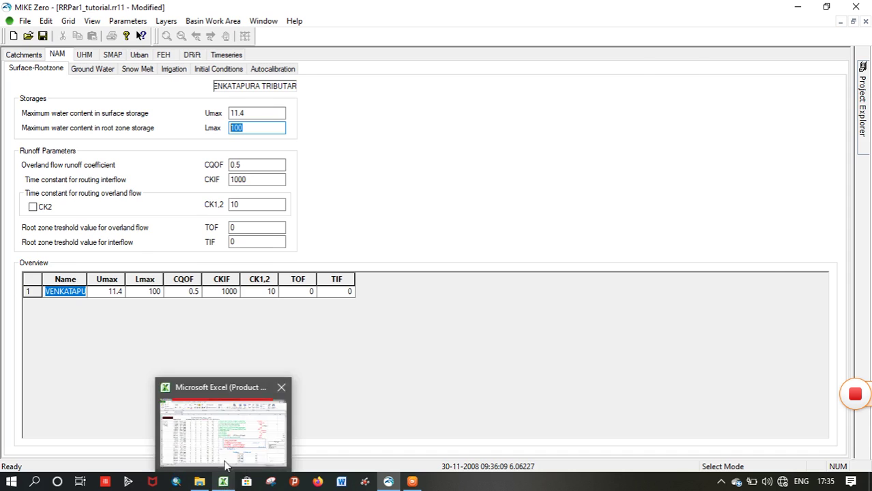
left_click(223, 451)
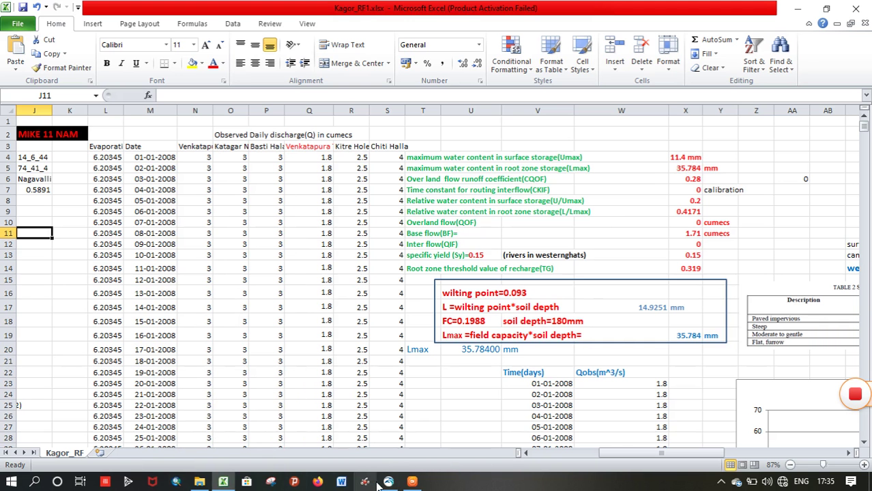
mouse_move(388, 482)
left_click(375, 428)
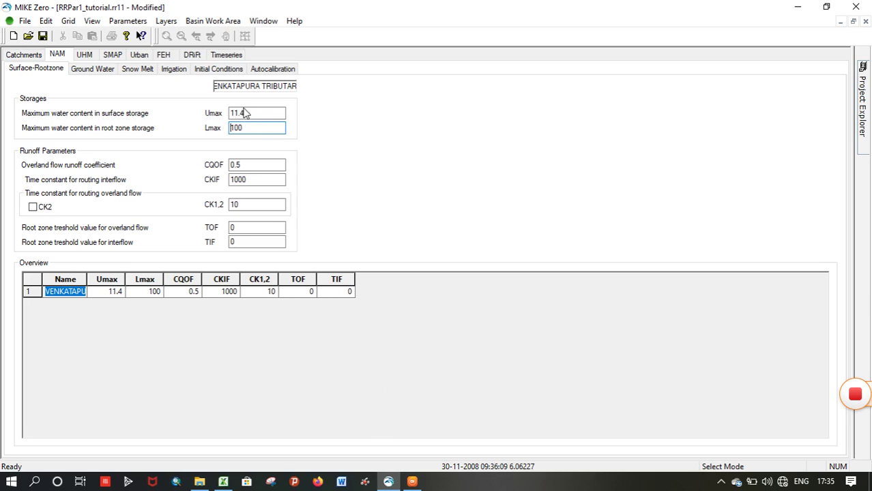
left_click_drag(247, 127, 236, 127)
type("35.7")
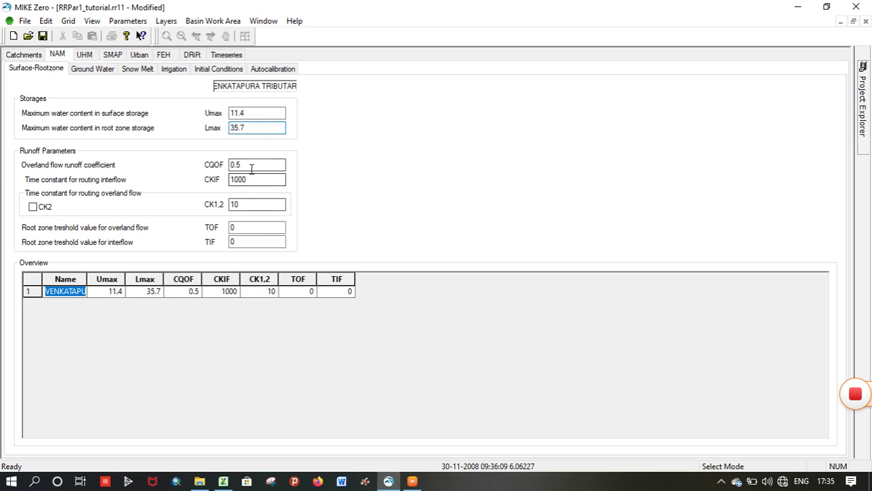
- Look up the overland flow runoff coefficient in the Excel workbook and set CQOF to 0.28 in MIKE Zero
left_click_drag(251, 165, 226, 169)
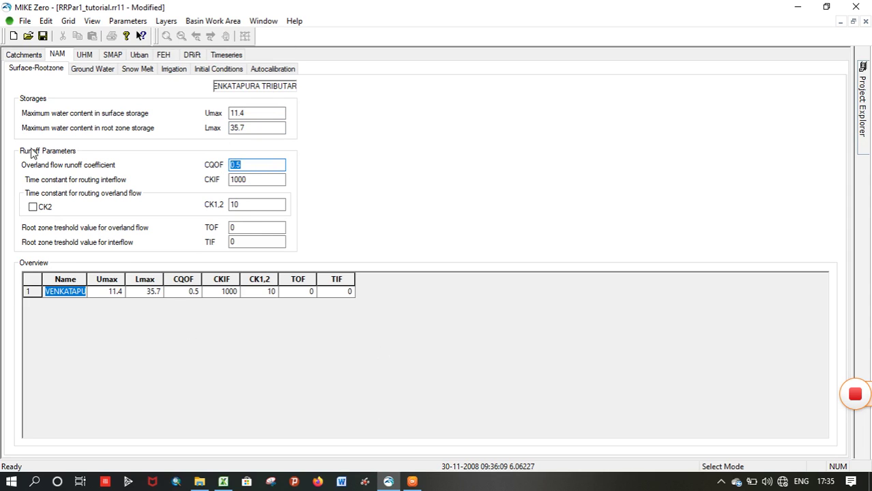
mouse_move(223, 482)
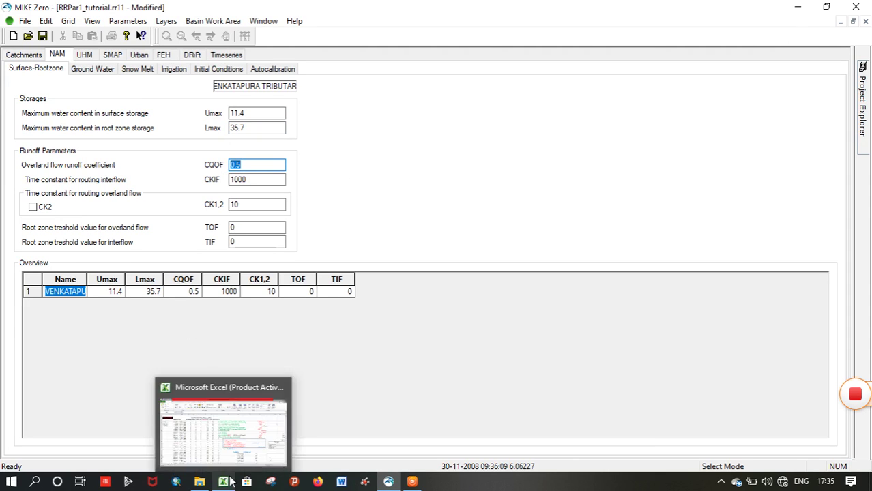
left_click(223, 452)
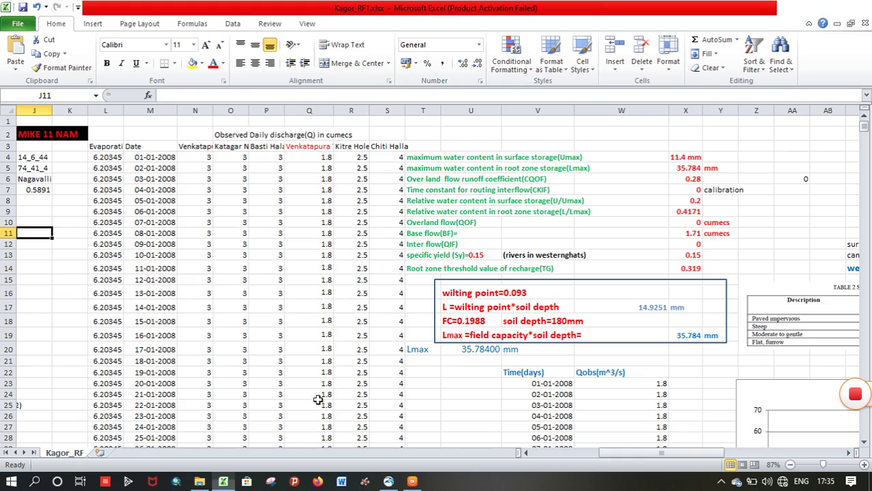
left_click(688, 180)
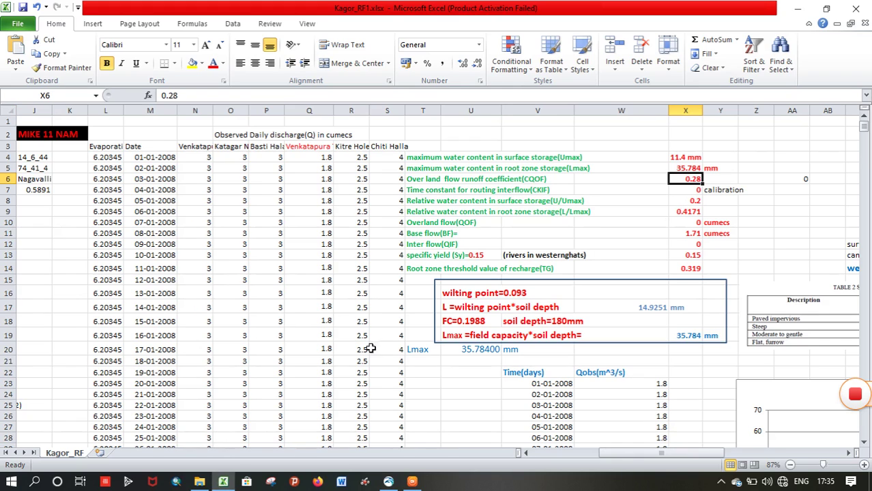
left_click(386, 469)
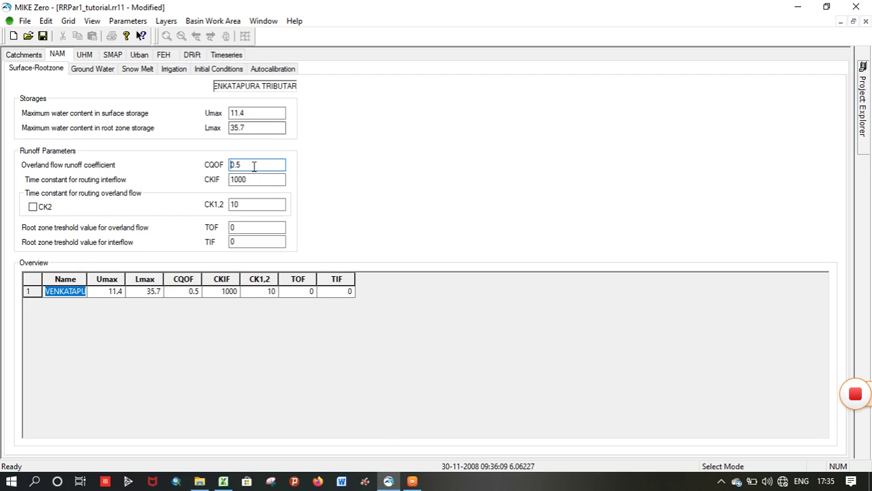
left_click_drag(254, 167, 221, 173)
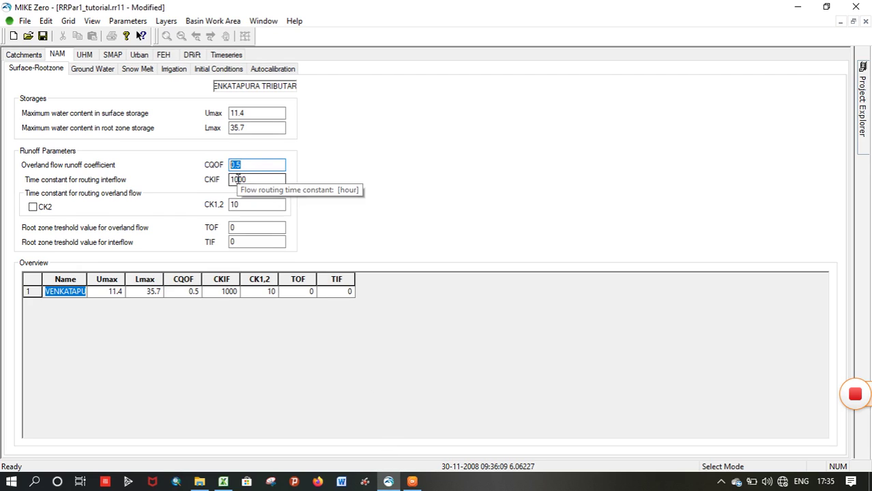
type("0.28")
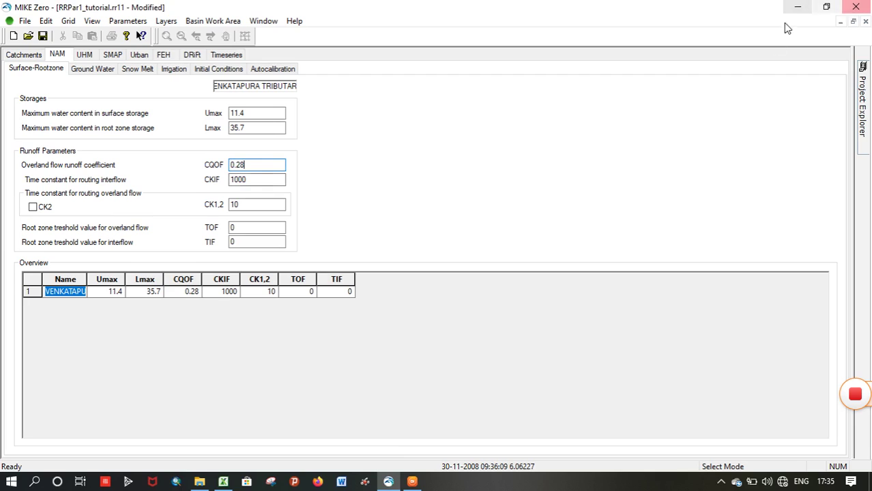
- Set the interflow routing time constant CKIF to 800 and save the parameter file
left_click_drag(269, 179, 229, 181)
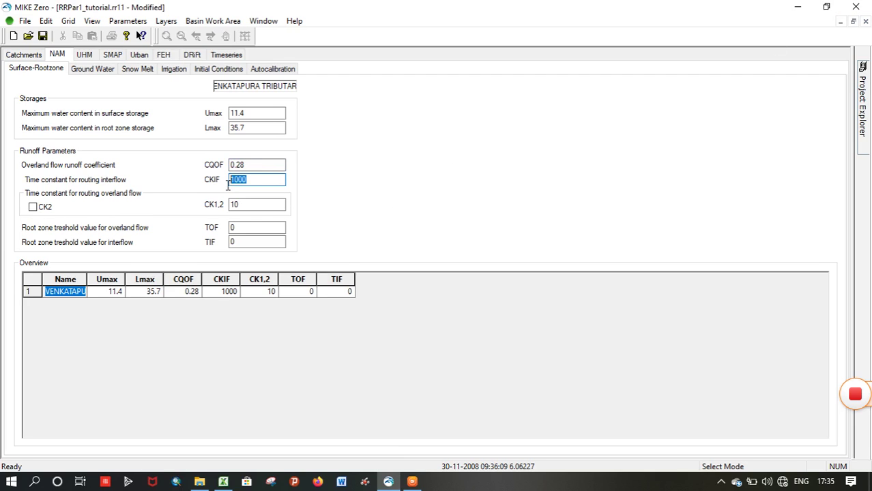
type("8")
left_click(42, 36)
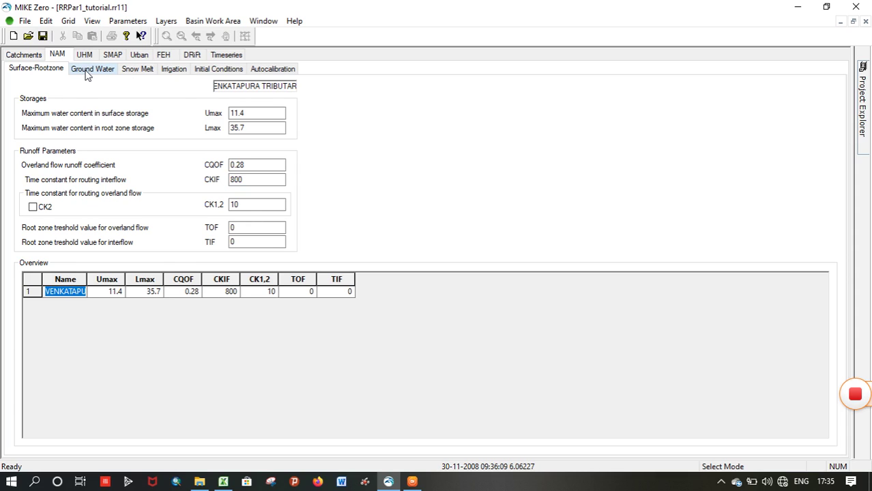
- Look up the relative surface storage content in the Excel workbook and set U/Umax to 0.2 in MIKE Zero's NAM initial conditions
left_click(87, 72)
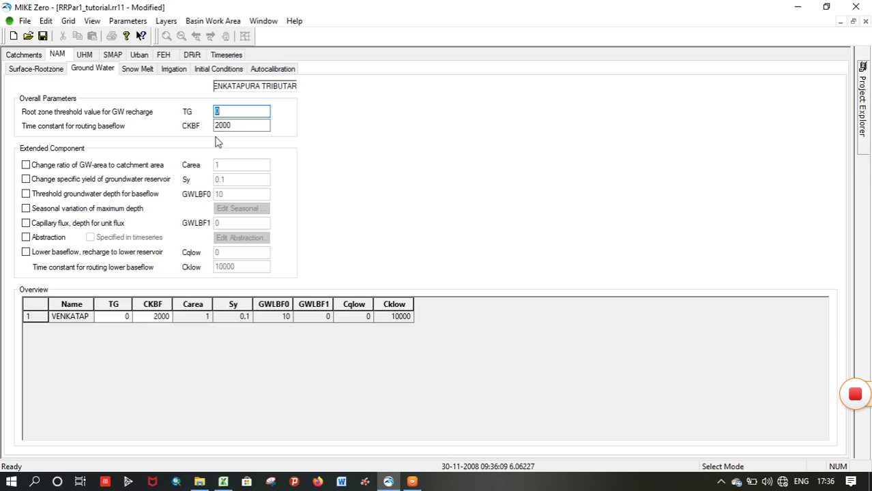
left_click(204, 74)
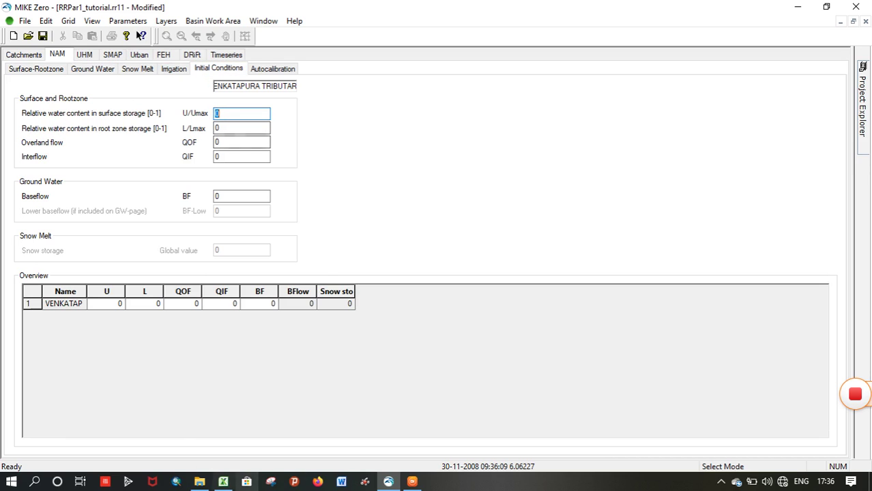
mouse_move(226, 480)
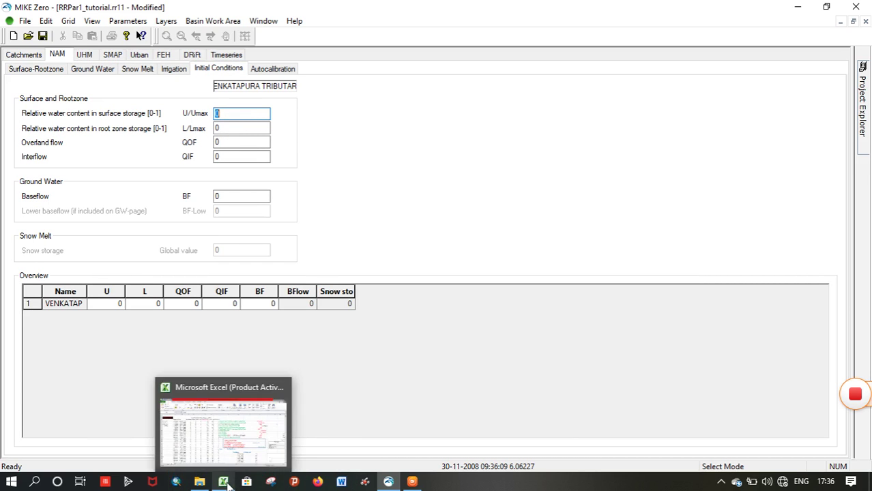
left_click(230, 418)
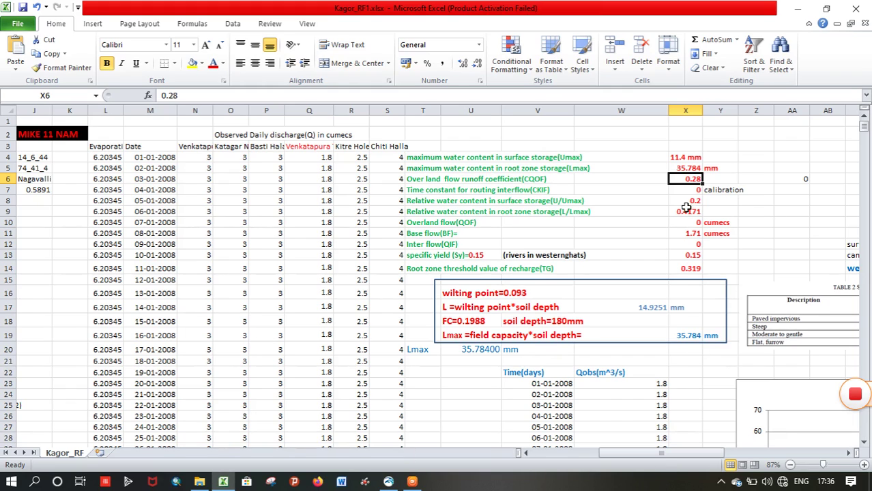
left_click(684, 202)
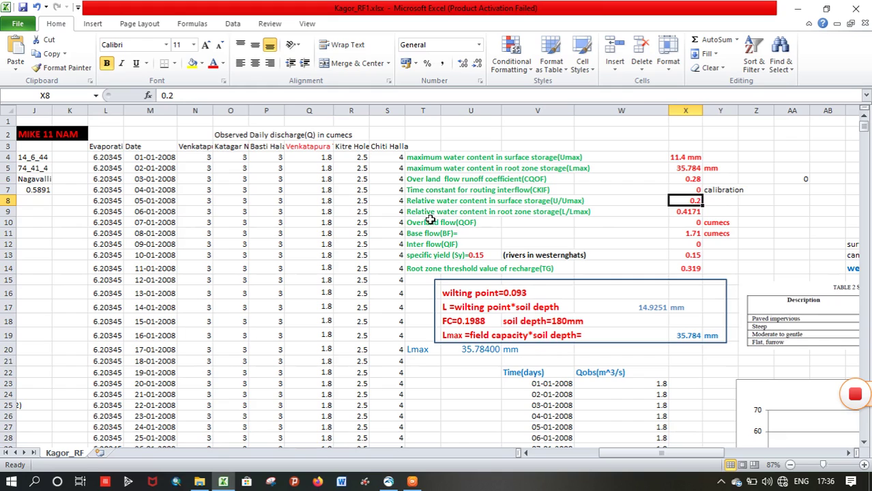
mouse_move(388, 482)
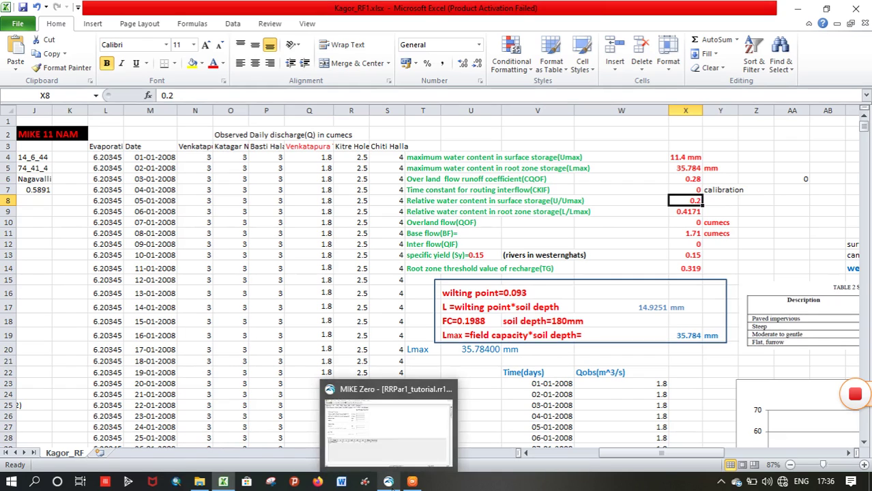
left_click(384, 414)
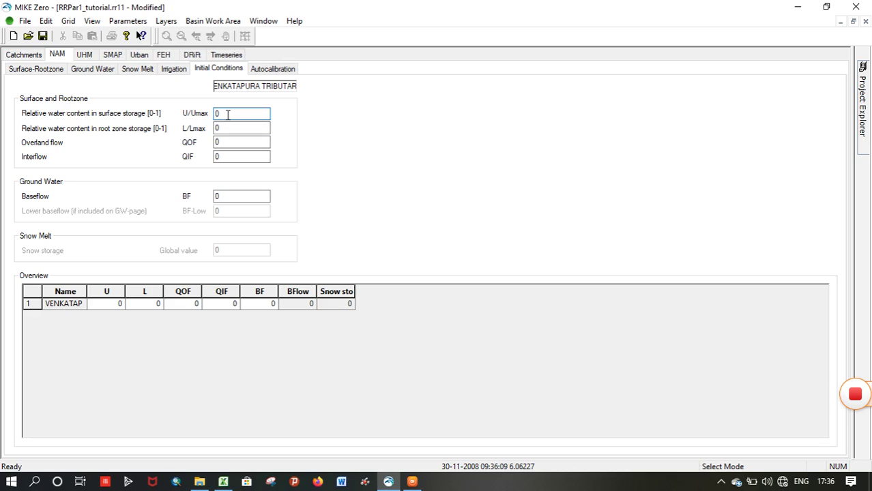
left_click_drag(226, 114, 198, 111)
type("0")
- Check the relative root zone water content in the Excel workbook and set L/Lmax to 0.417 in the initial conditions
left_click(250, 129)
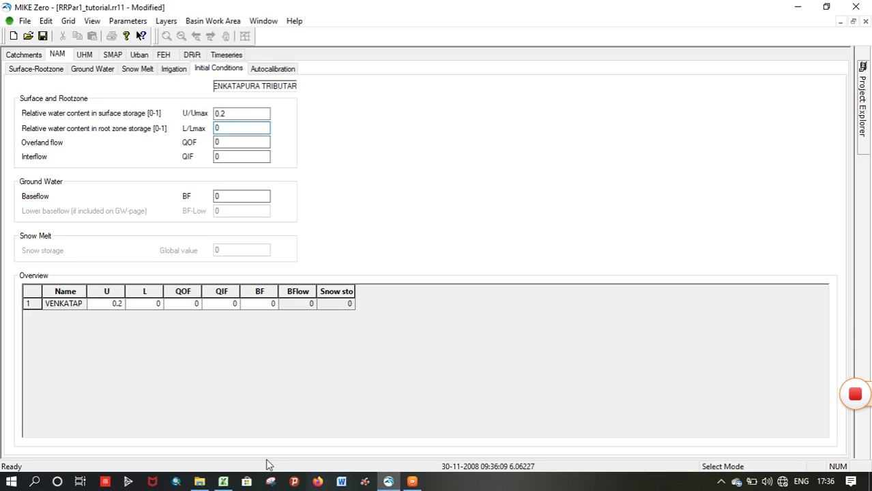
mouse_move(223, 482)
mouse_move(246, 424)
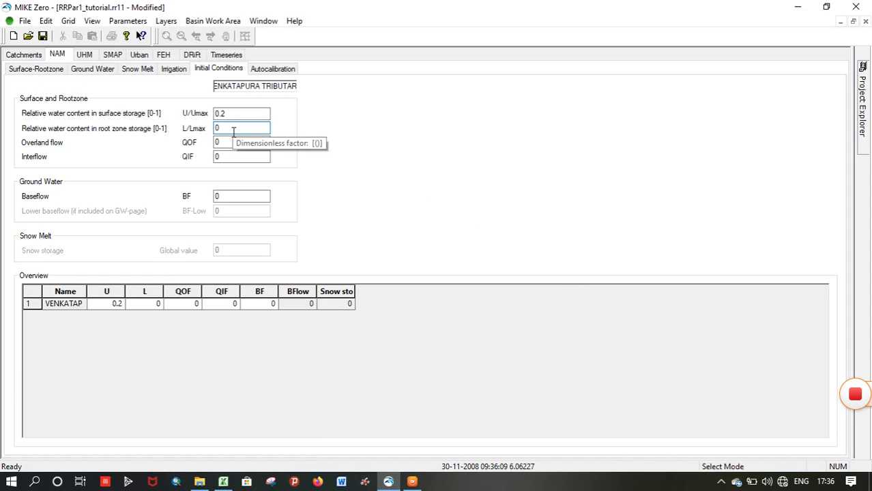
type(".417")
left_click(233, 144)
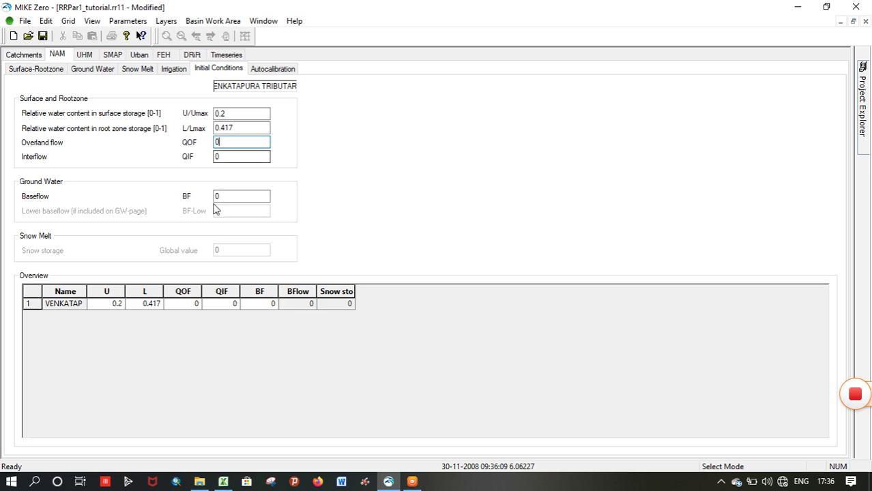
- Set the root zone threshold value for groundwater recharge, TG, to 0.315 in the NAM groundwater parameters
left_click(98, 70)
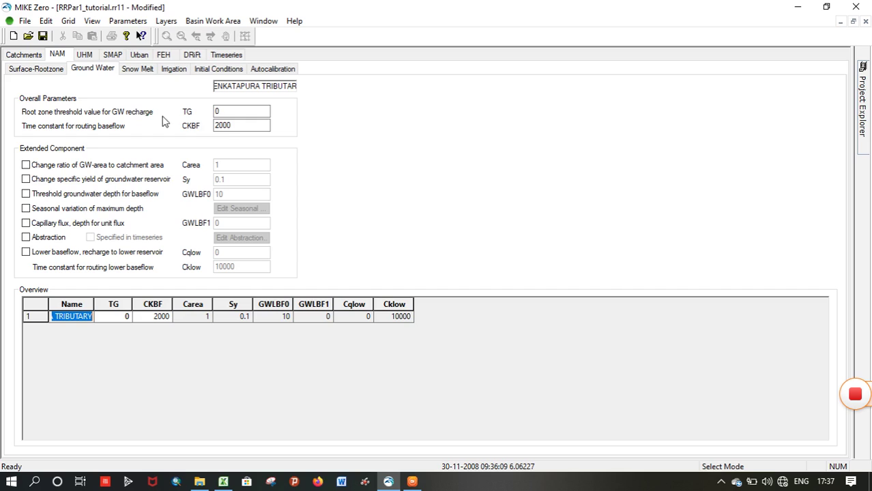
left_click(220, 112)
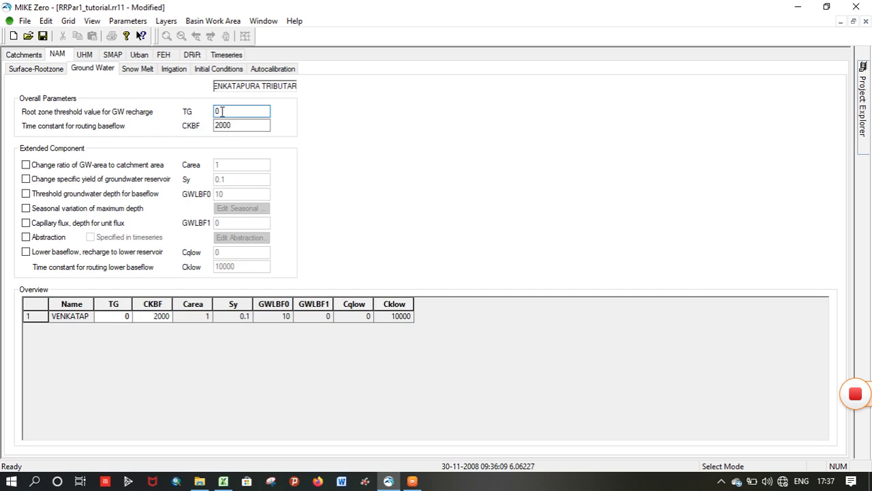
type(".315")
- Enable the groundwater reservoir's specific yield with Sy set to 0.15, and enable the lower baseflow with recharge to the lower reservoir
left_click(26, 179)
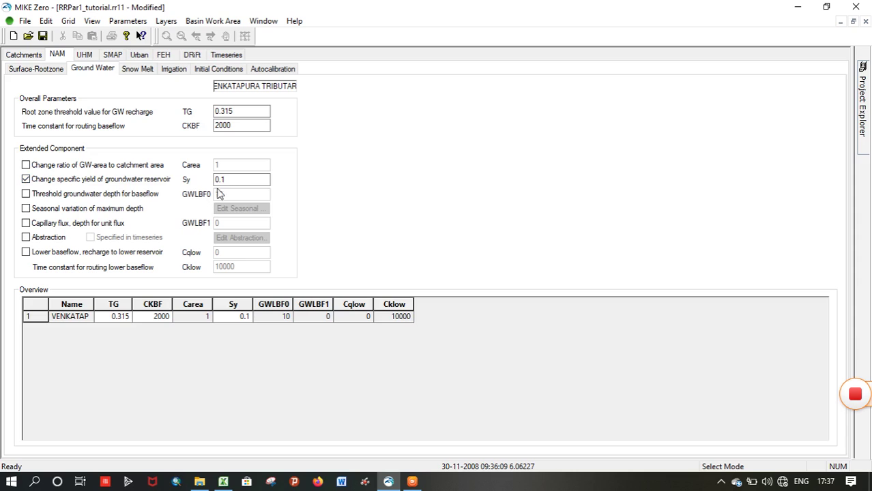
left_click(239, 179)
type("5")
left_click(26, 252)
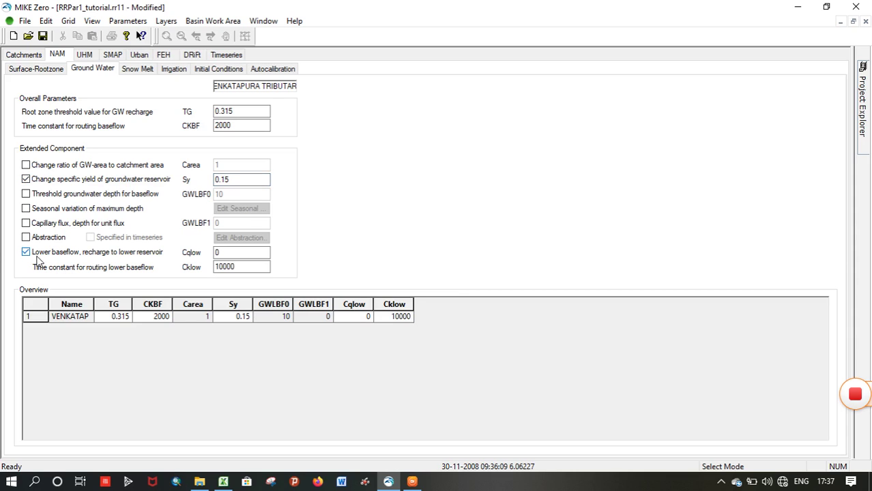
- Check the specific yield entry in the Excel workbook against the Sy value and return to MIKE Zero
double_click(235, 179)
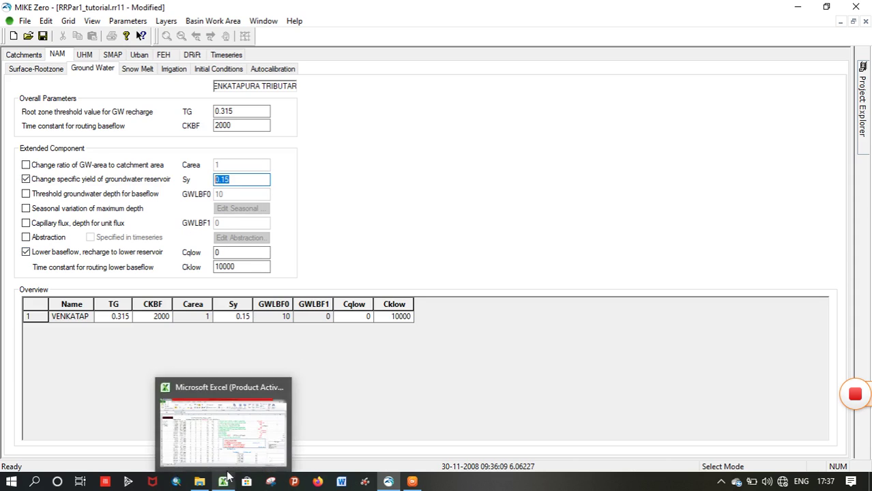
left_click(229, 455)
left_click(480, 254)
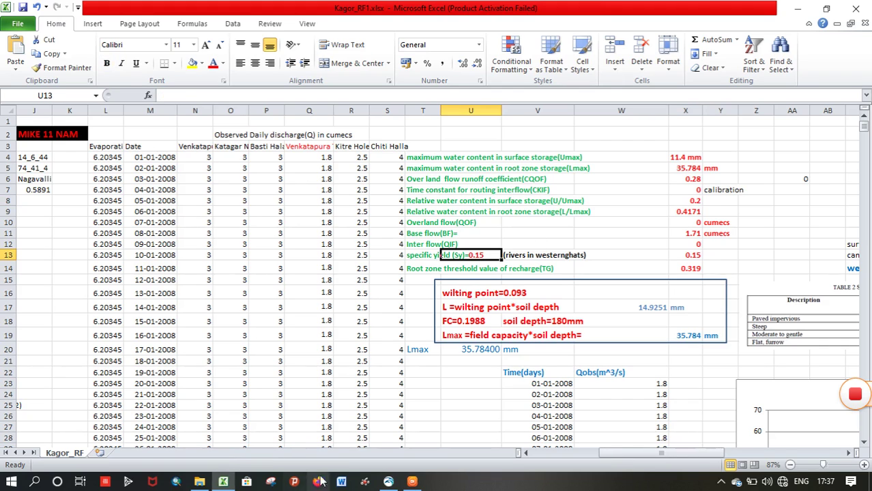
mouse_move(387, 482)
left_click(387, 438)
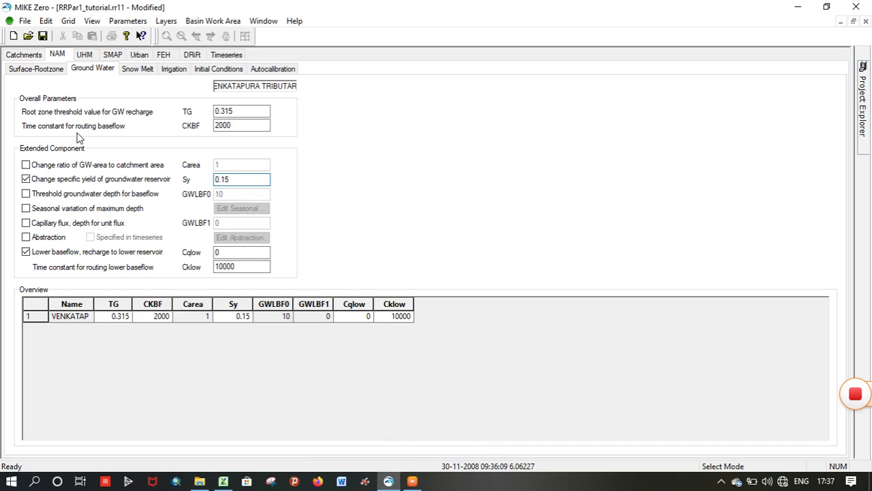
- Recheck the NAM surface-rootzone and groundwater parameters and save the parameter file
left_click(41, 71)
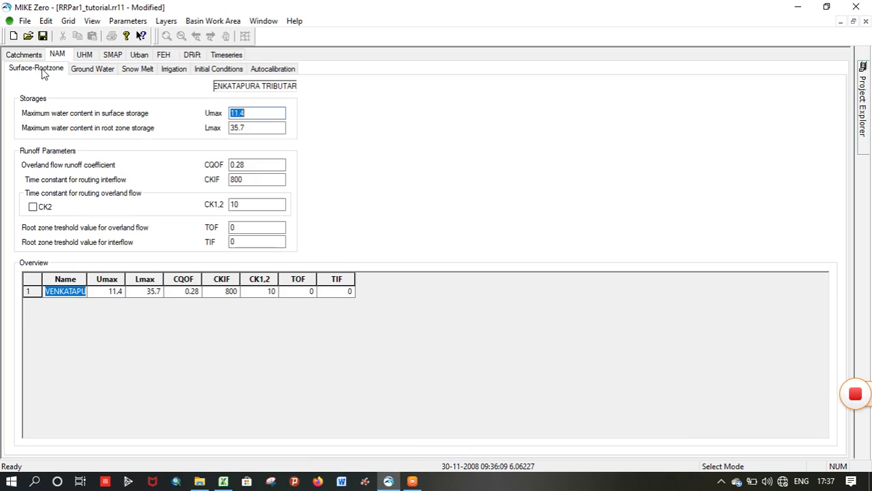
left_click(96, 68)
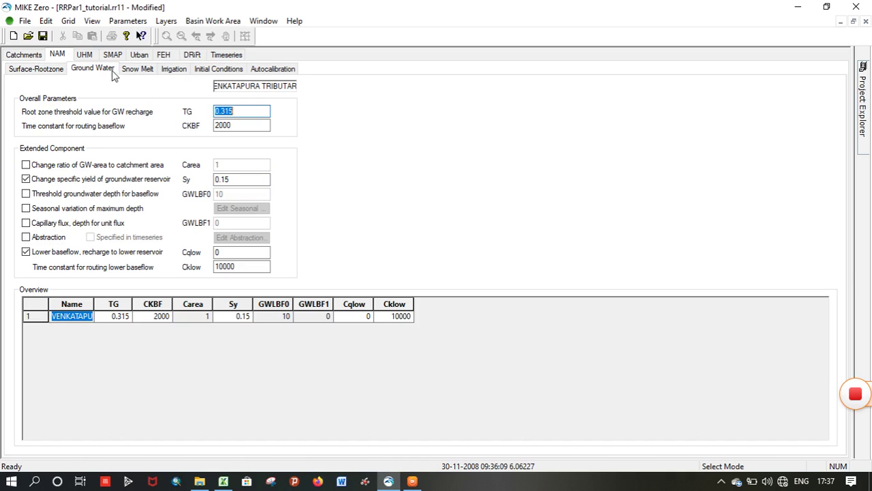
left_click(42, 35)
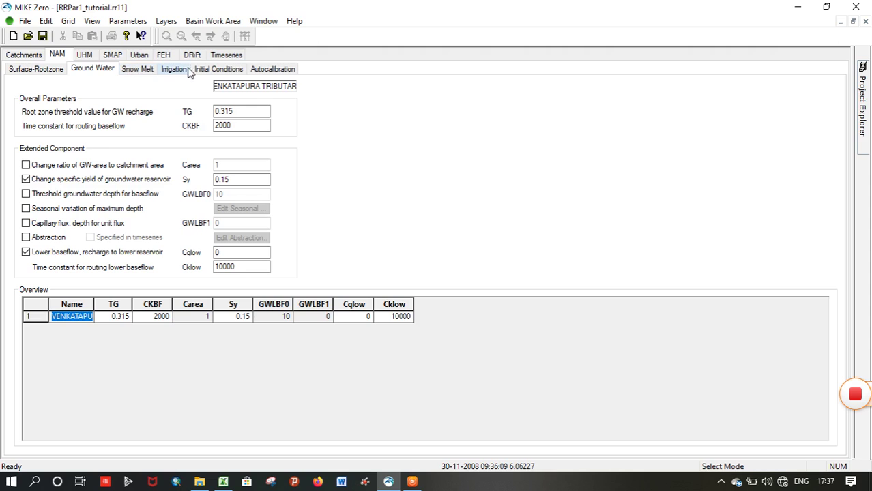
- Review the initial conditions, catchment definition and time series settings, and include autocalibration for the Venkatapura tributary
left_click(227, 71)
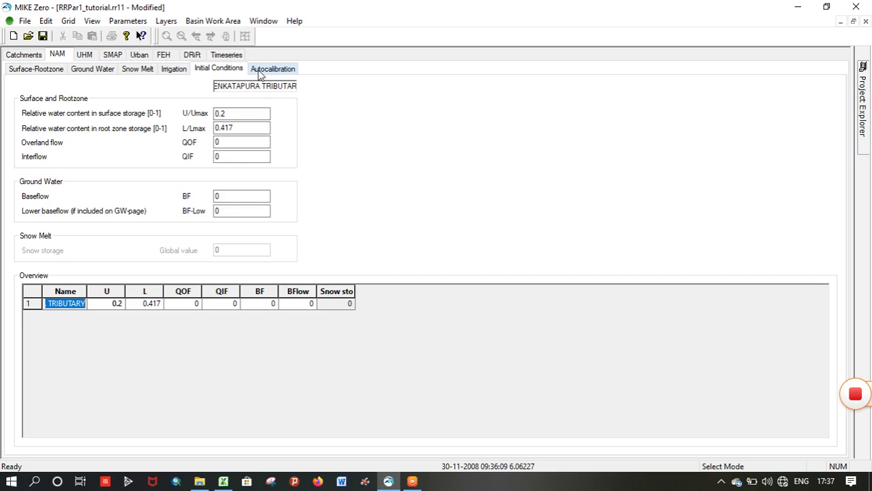
left_click(19, 60)
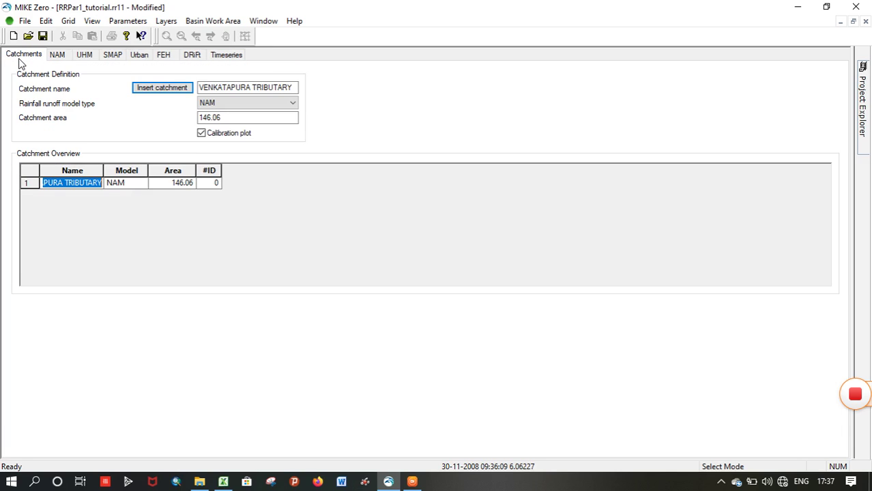
left_click(220, 54)
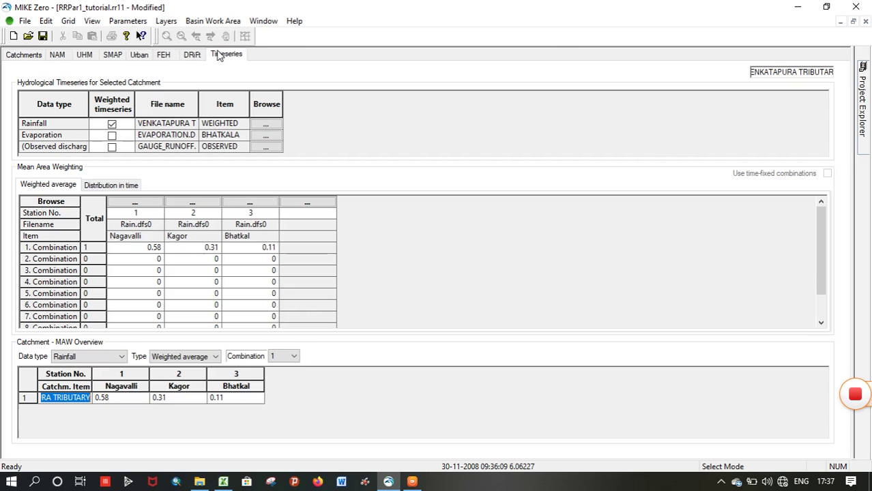
left_click(58, 60)
left_click(272, 69)
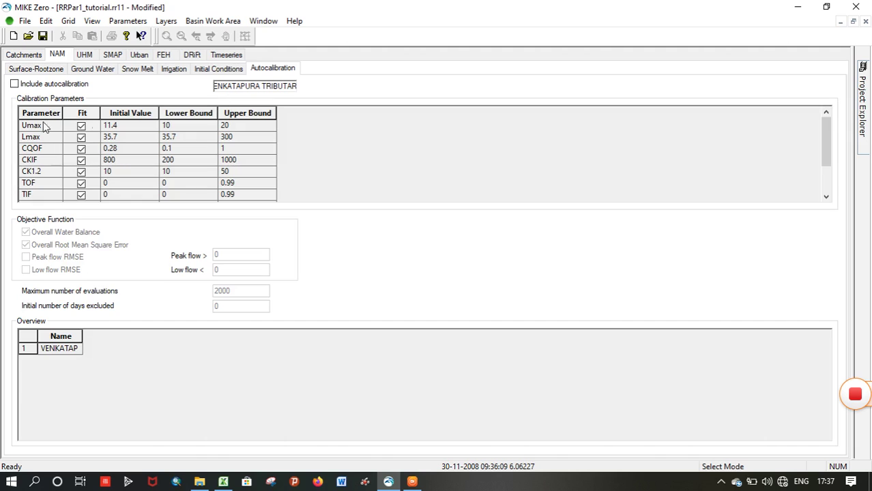
left_click(14, 84)
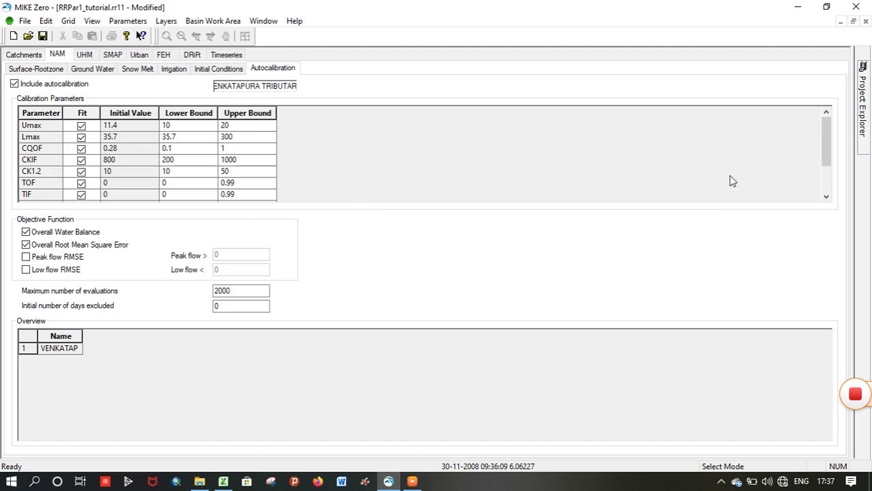
- Include CQLOW and CKLOW in the autocalibration fit and save the parameter file
mouse_move(859, 150)
left_click_drag(826, 140, 825, 188)
left_click(81, 186)
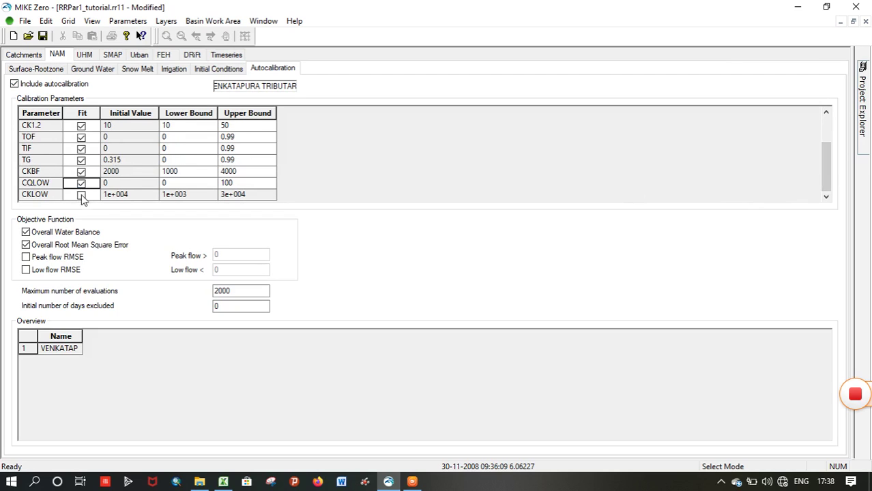
left_click(81, 195)
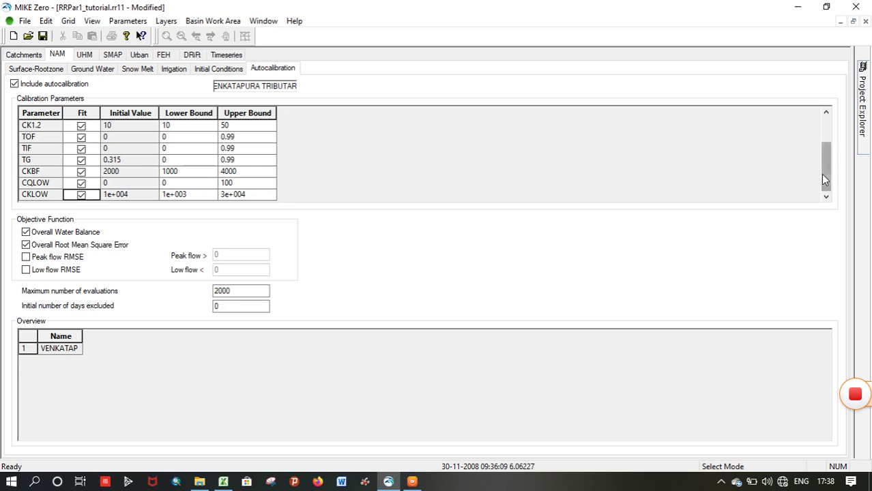
left_click_drag(821, 174, 833, 138)
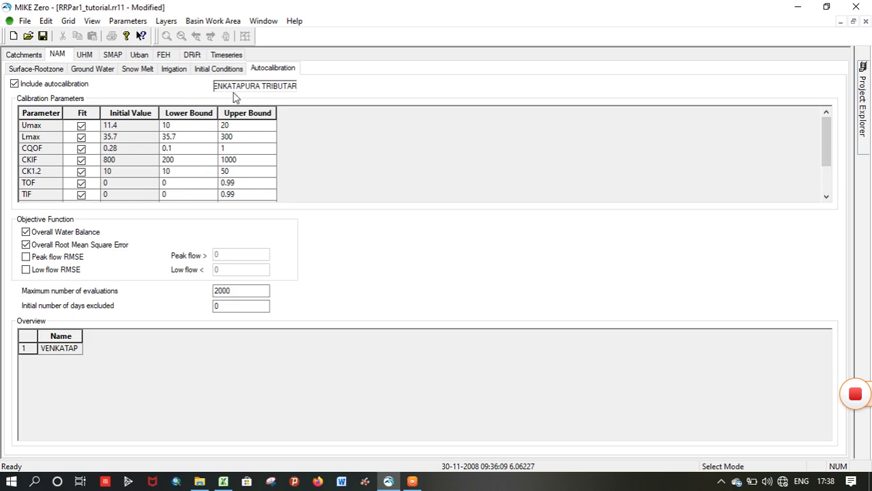
left_click(42, 36)
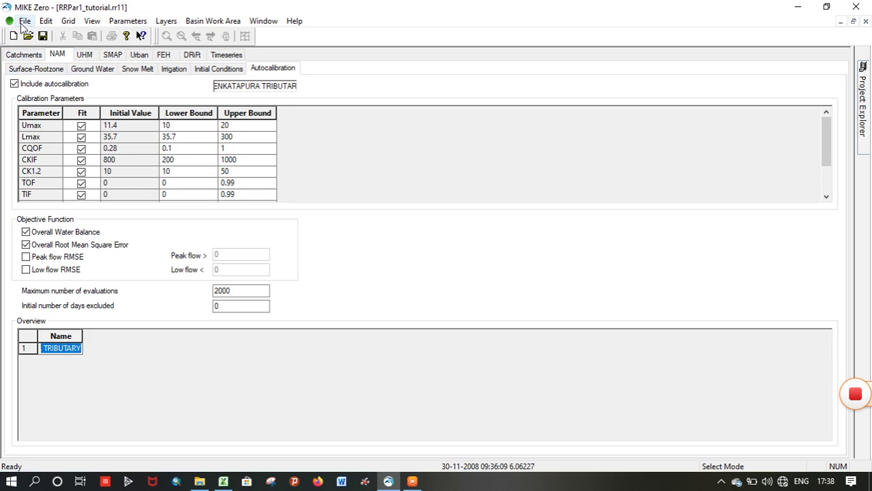
left_click(23, 25)
mouse_move(34, 36)
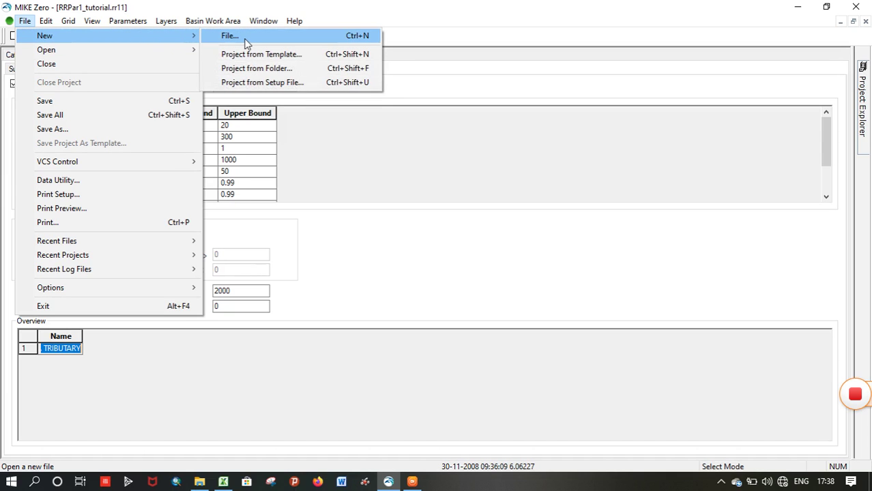
left_click(386, 202)
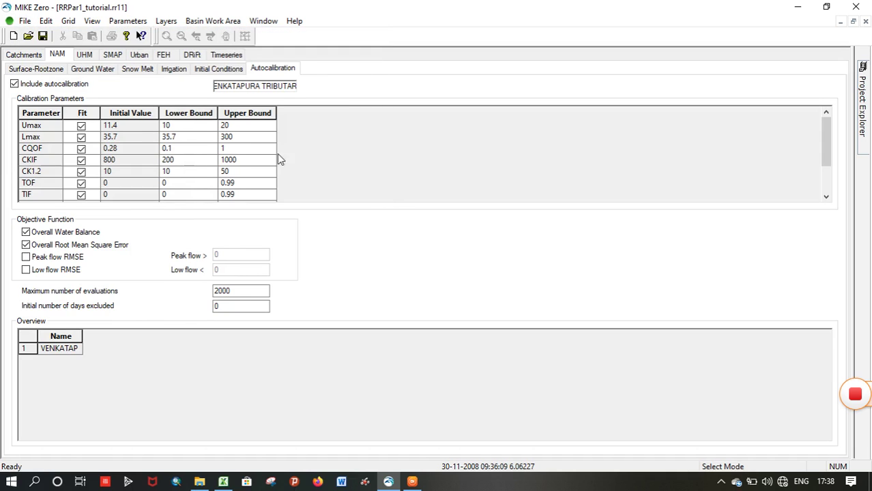
- Create a new MIKE 11 Simulation (.sim11) file
left_click(25, 22)
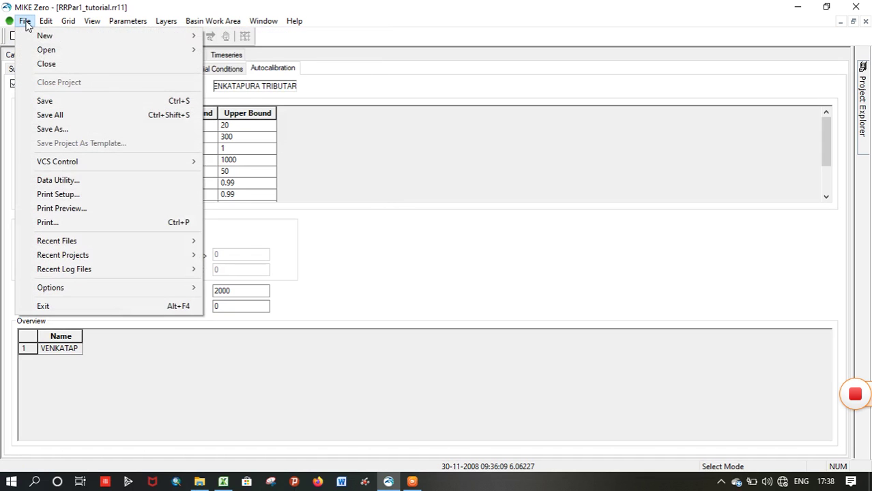
mouse_move(43, 37)
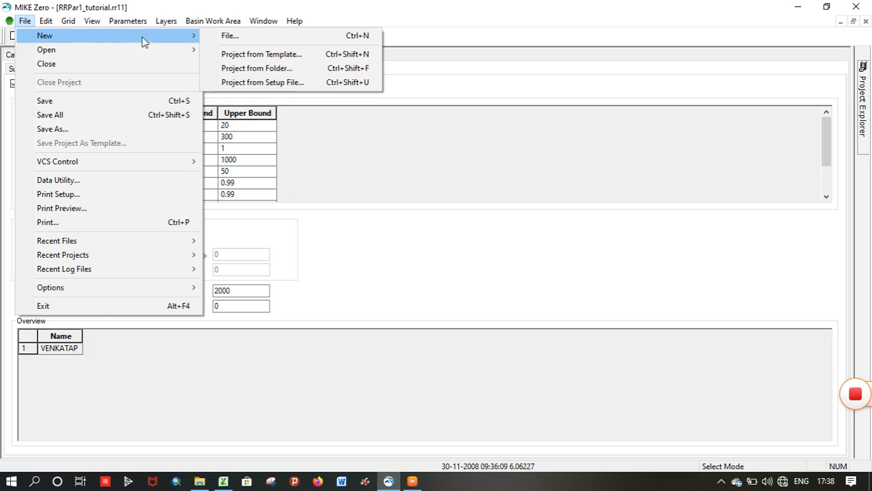
left_click(230, 37)
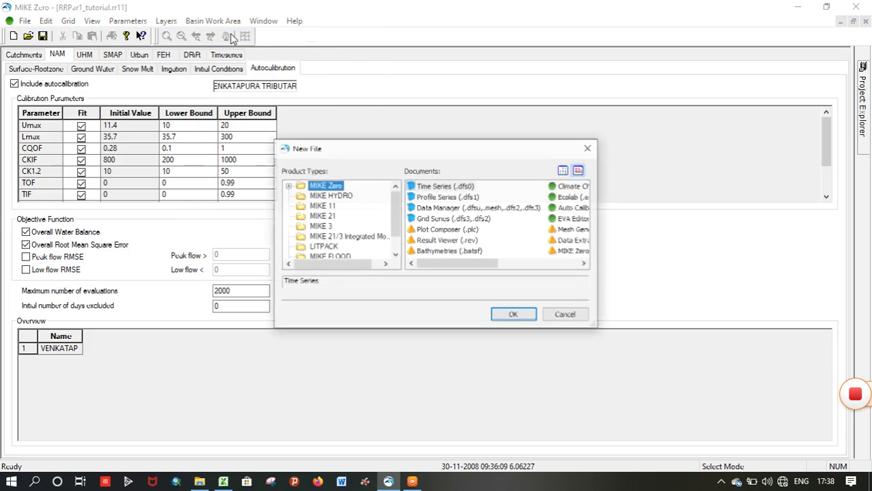
left_click(331, 207)
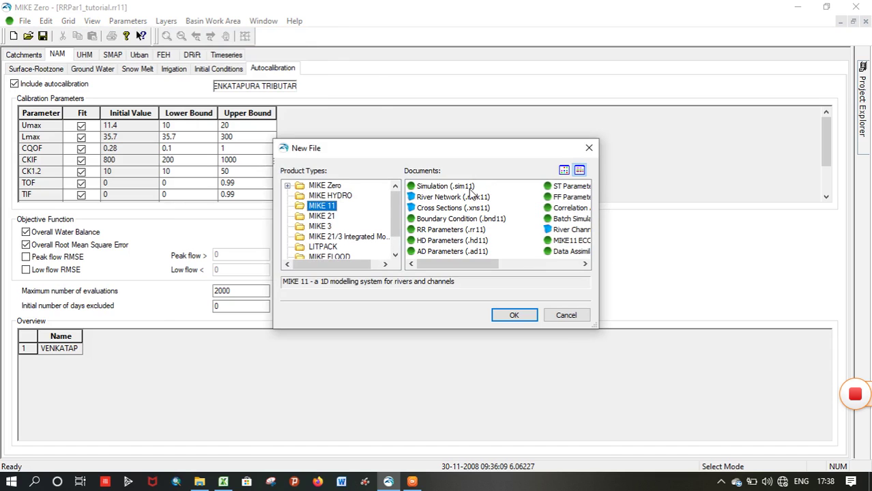
left_click(469, 189)
left_click(515, 315)
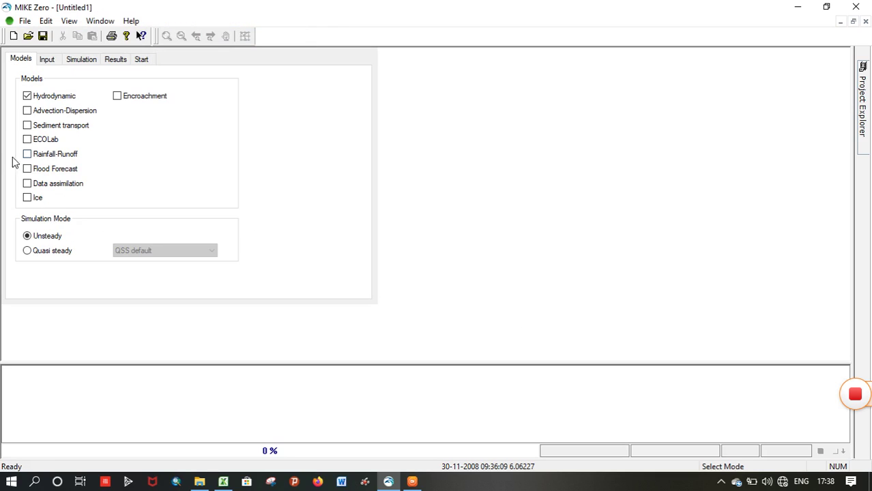
- Switch the simulation model from Hydrodynamic to Rainfall-Runoff and start saving the simulation file
left_click(27, 97)
left_click(28, 155)
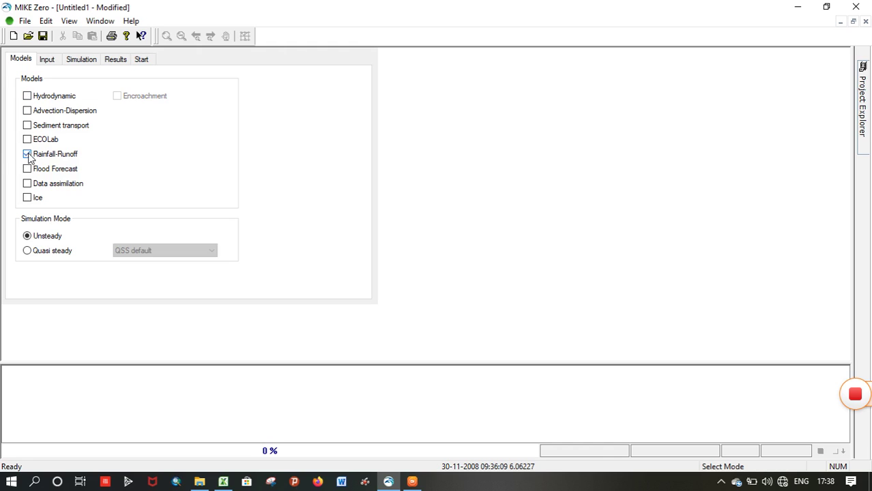
left_click(43, 35)
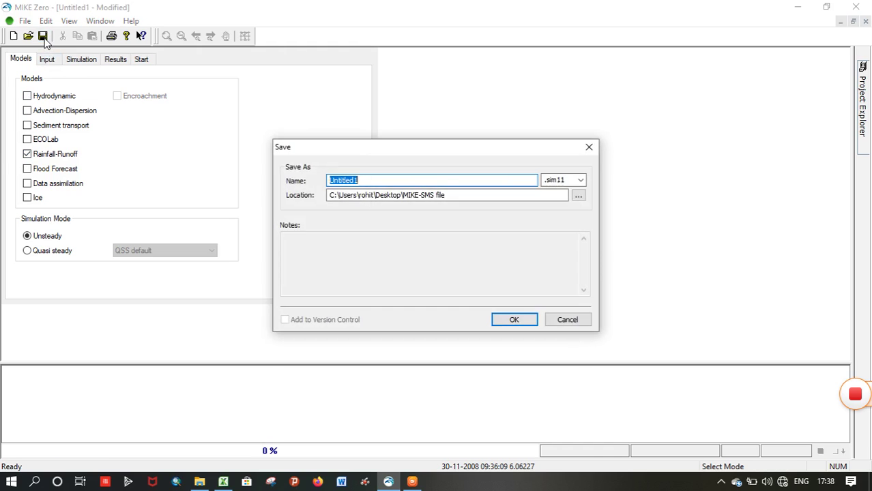
left_click(578, 196)
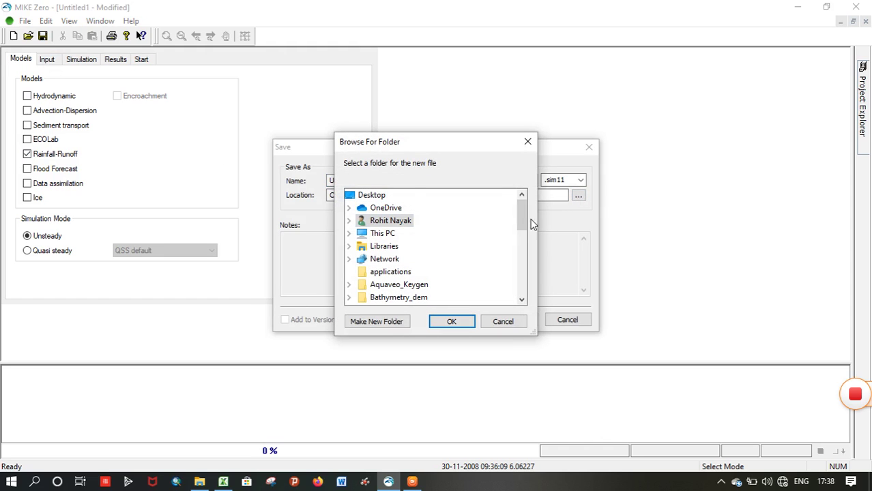
left_click_drag(523, 221, 522, 236)
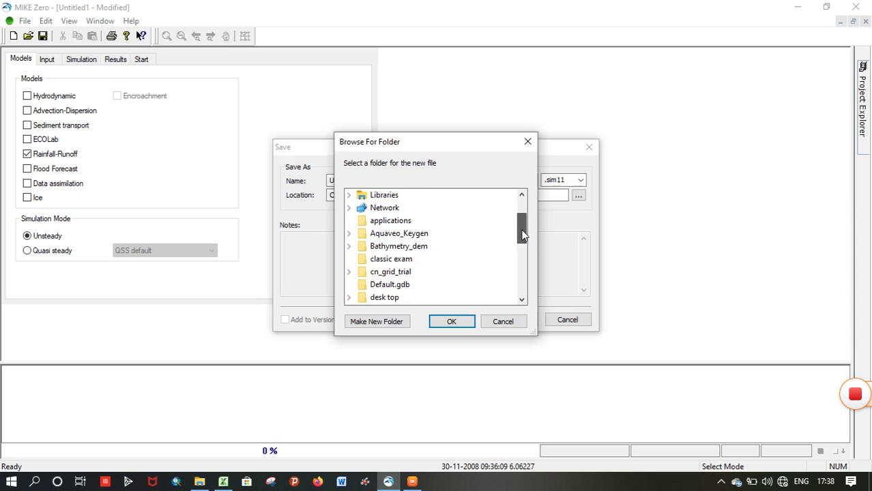
left_click(522, 195)
left_click(528, 141)
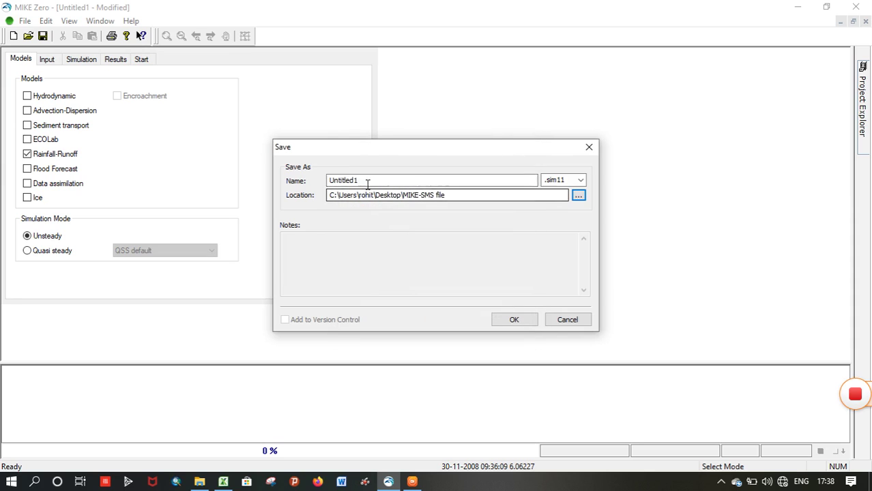
- Save the simulation file as tutorial_mike in the MIKE-SMS file folder
left_click_drag(366, 185, 267, 186)
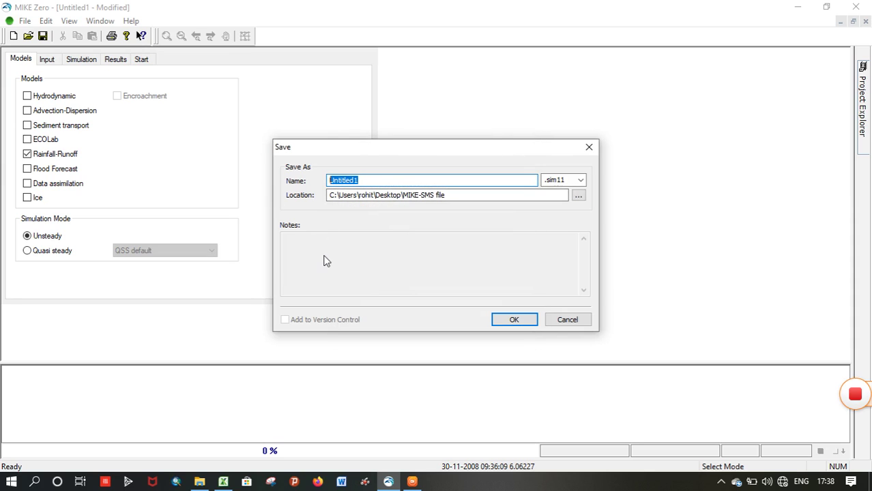
type("t")
type("utorial_")
key("Caps_Lock")
type("M")
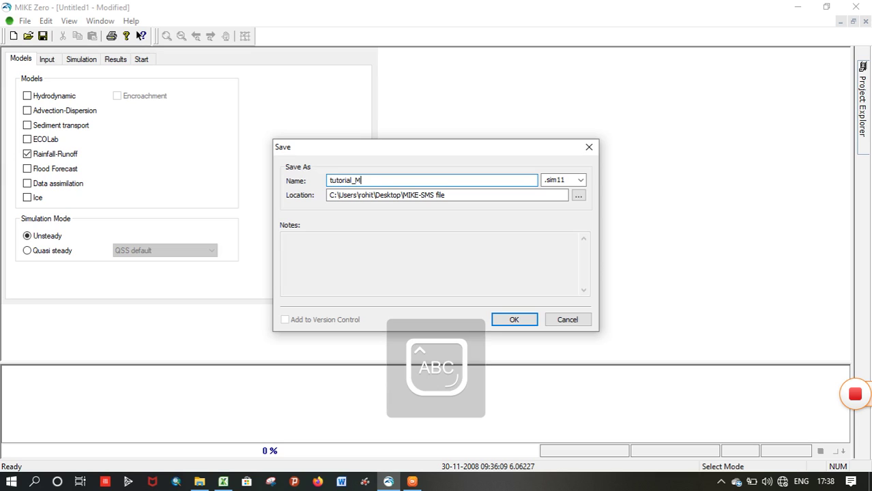
type("IK")
key("Caps_Lock")
type("ke")
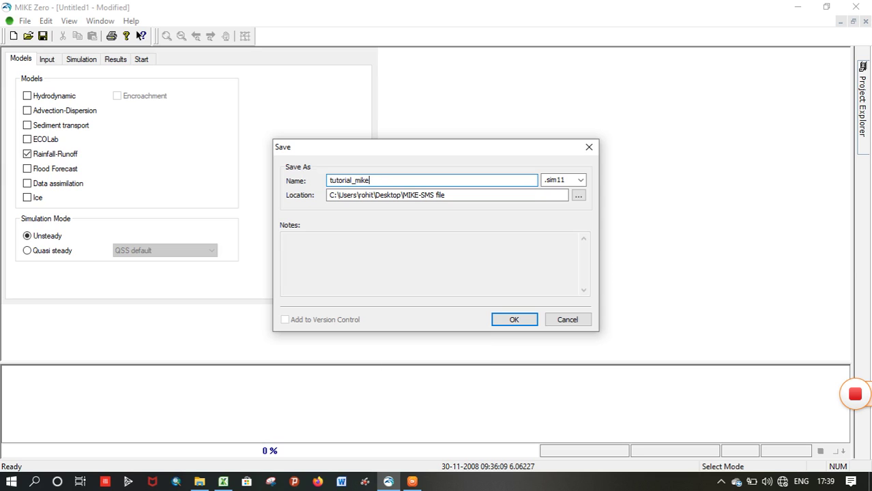
left_click(512, 320)
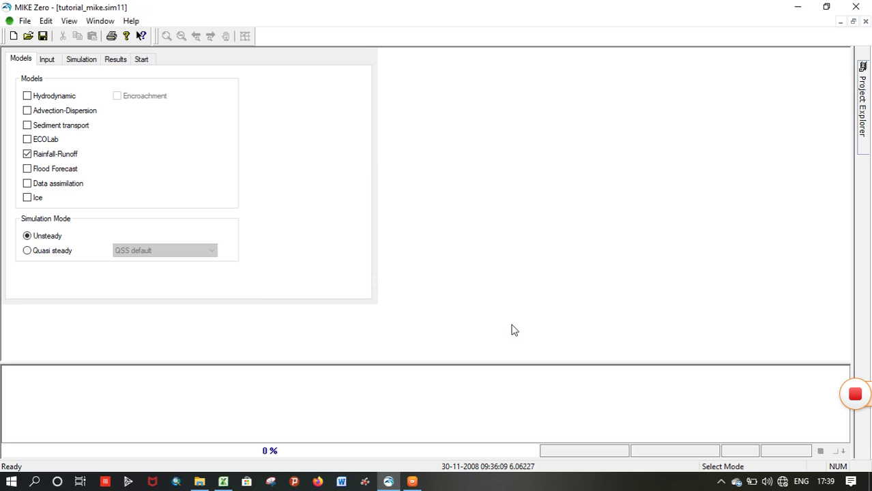
- Assign RRPar1_tutorial.rr11 from the Tutorials folder as the RR Parameters input and save the simulation file
left_click(52, 61)
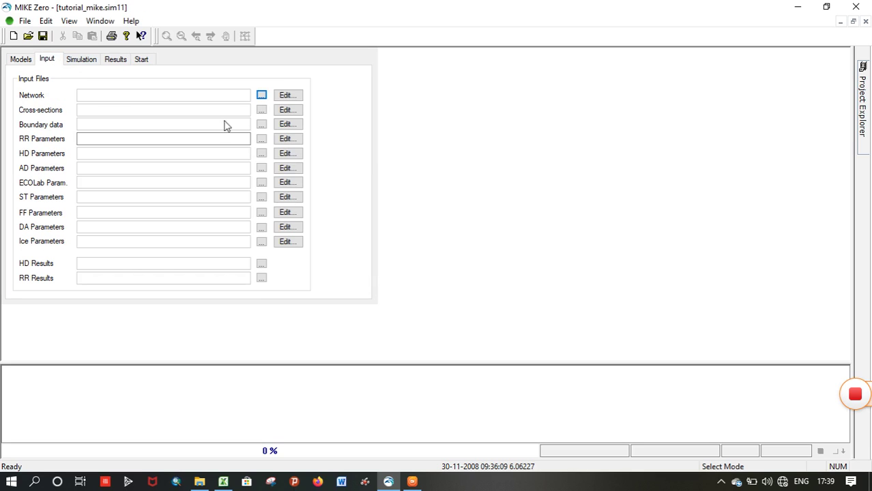
left_click(262, 139)
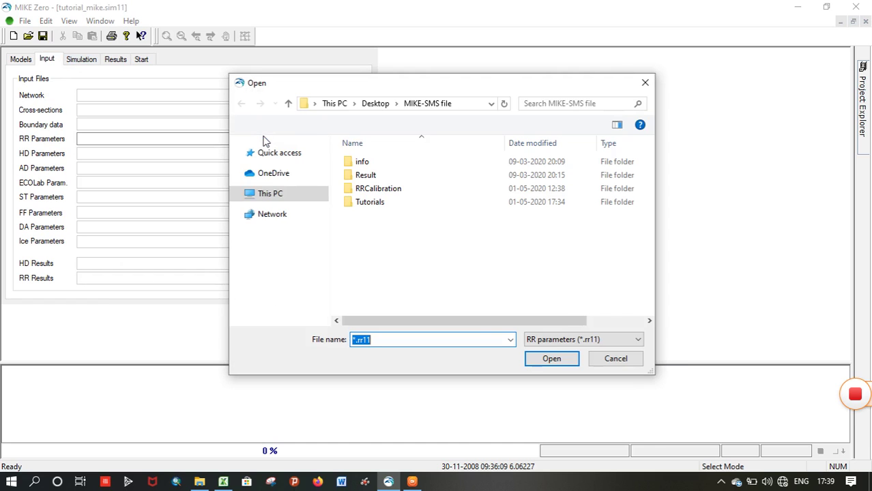
double_click(381, 203)
left_click(410, 162)
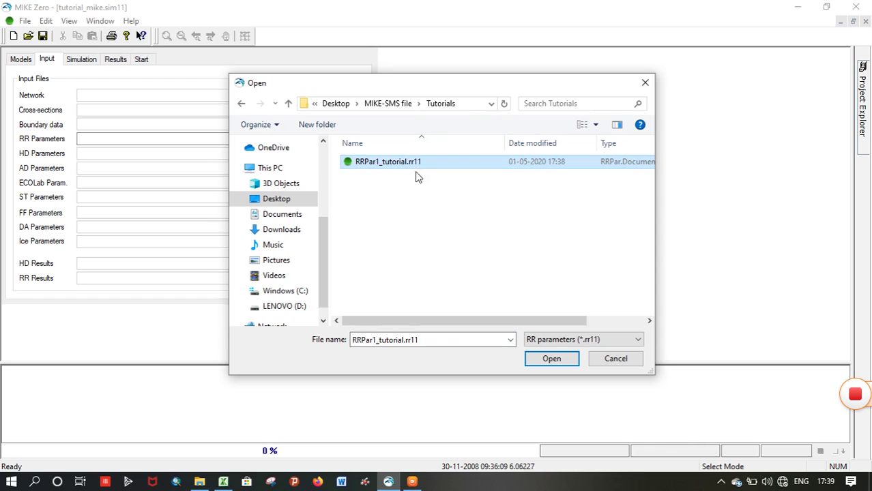
left_click(566, 361)
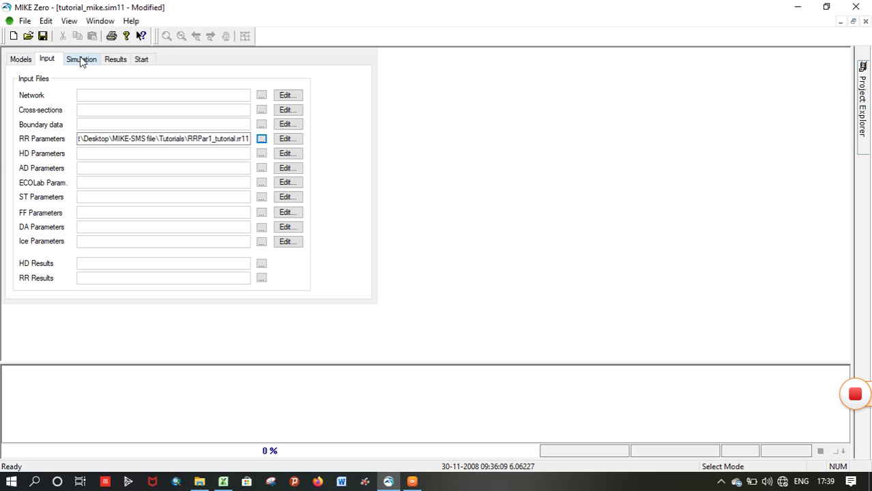
left_click(42, 35)
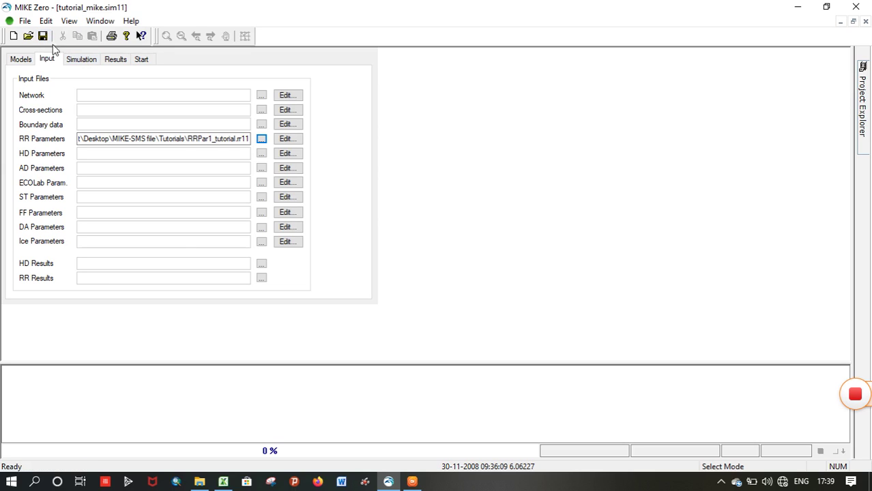
- Set the fixed simulation time step to 1 day and apply the default simulation period
left_click(94, 61)
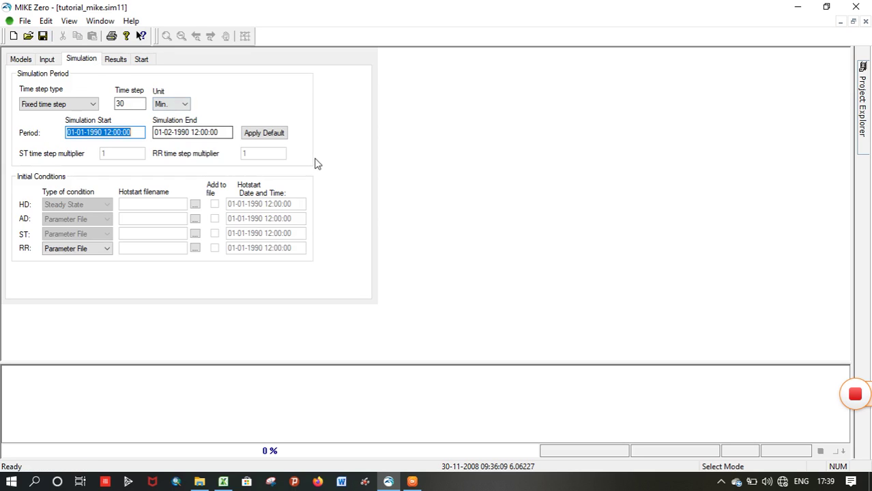
left_click(176, 104)
left_click(168, 116)
left_click_drag(139, 103, 97, 103)
type("1")
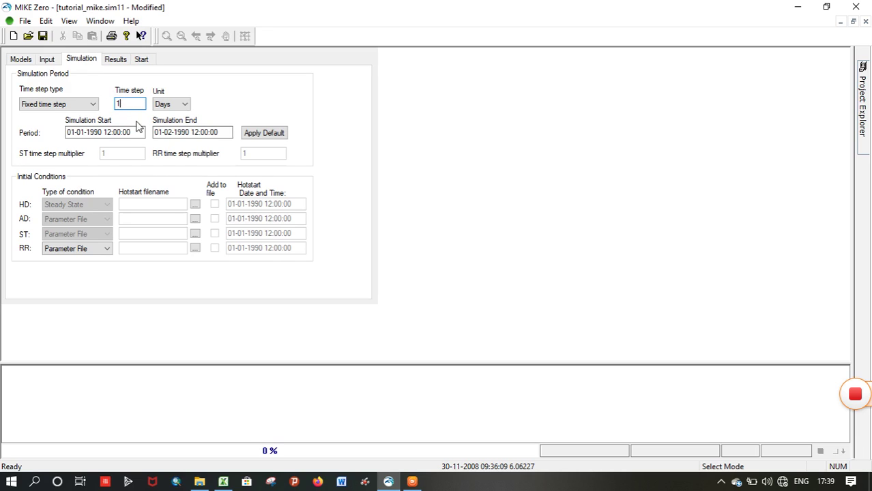
mouse_move(140, 132)
left_click(246, 134)
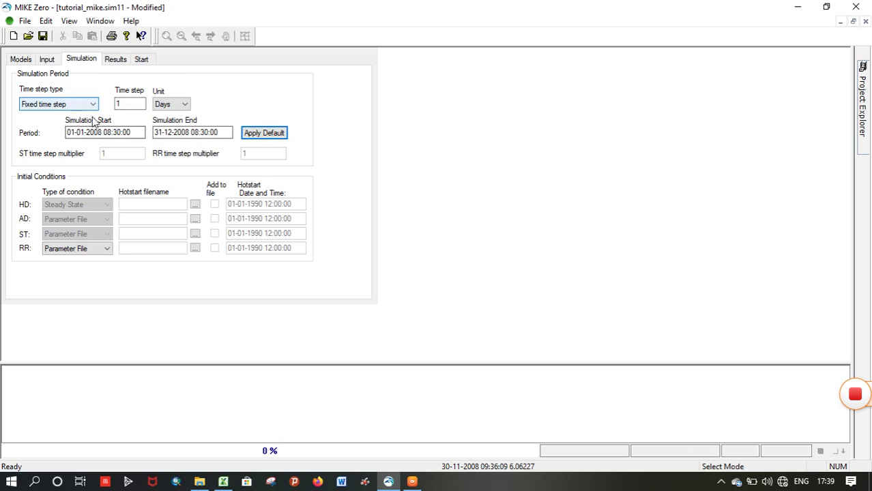
- Set the storing frequency unit of the RR results to Days and save the simulation file
left_click(116, 60)
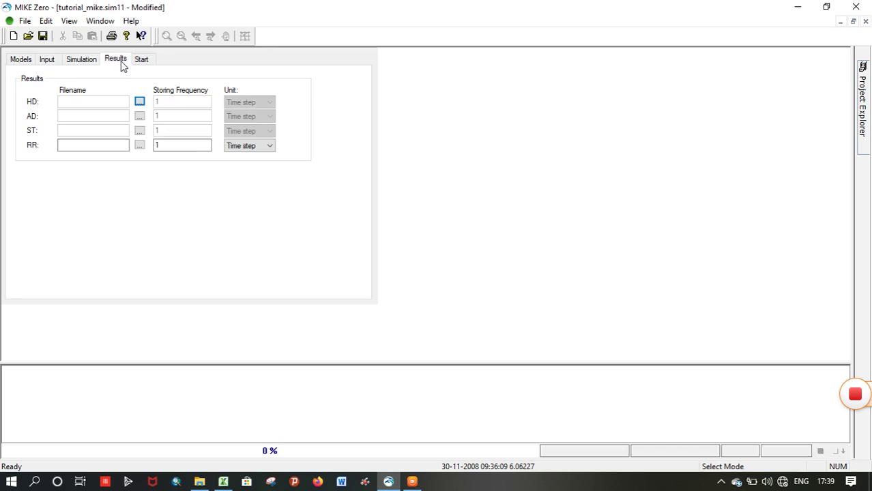
left_click(270, 147)
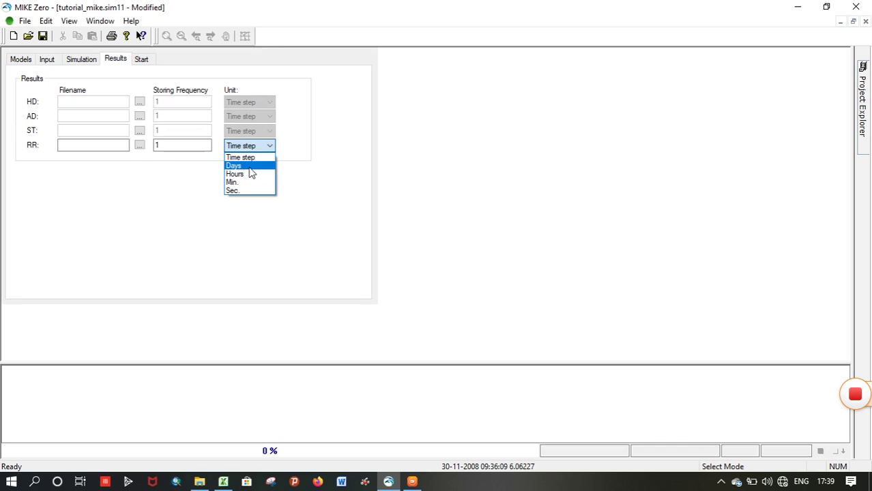
left_click(247, 167)
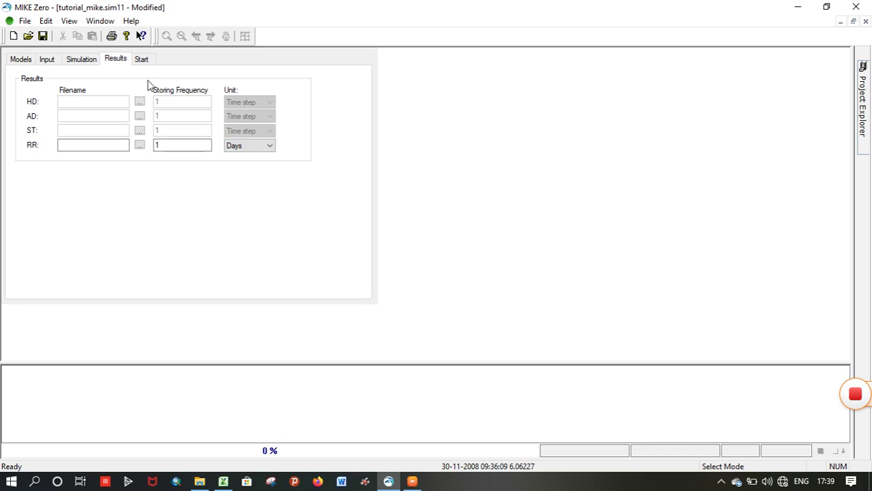
left_click(42, 37)
- Run the simulation with the MIKE 11 Classic engine and acknowledge its completion
left_click(145, 60)
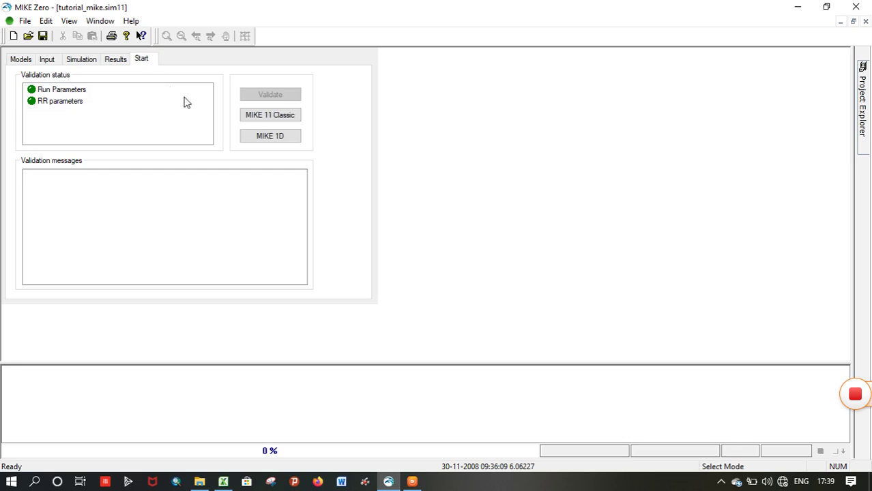
left_click(272, 115)
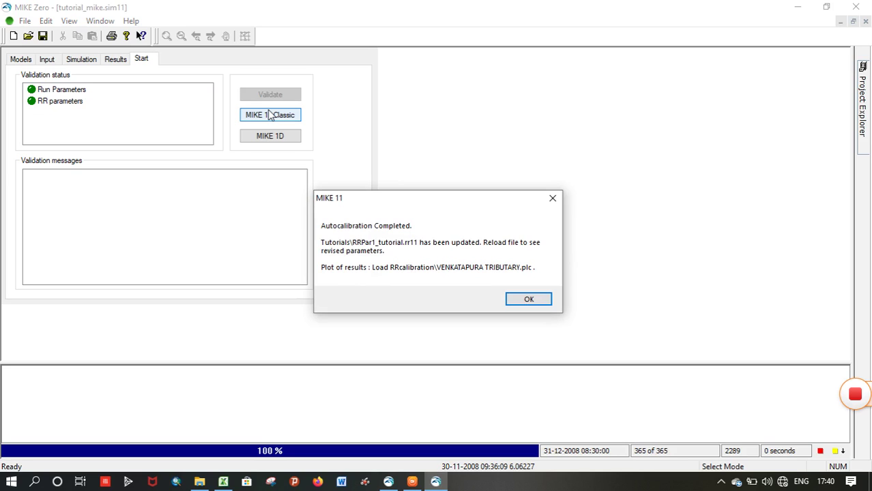
left_click(526, 300)
- Switch to File Explorer and search the MIKE-SMS file folder for .txt files
mouse_move(200, 484)
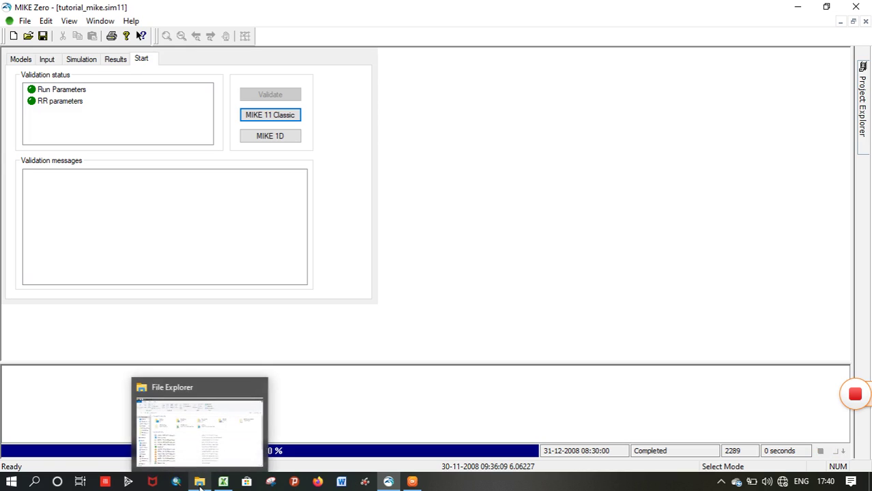
left_click(187, 460)
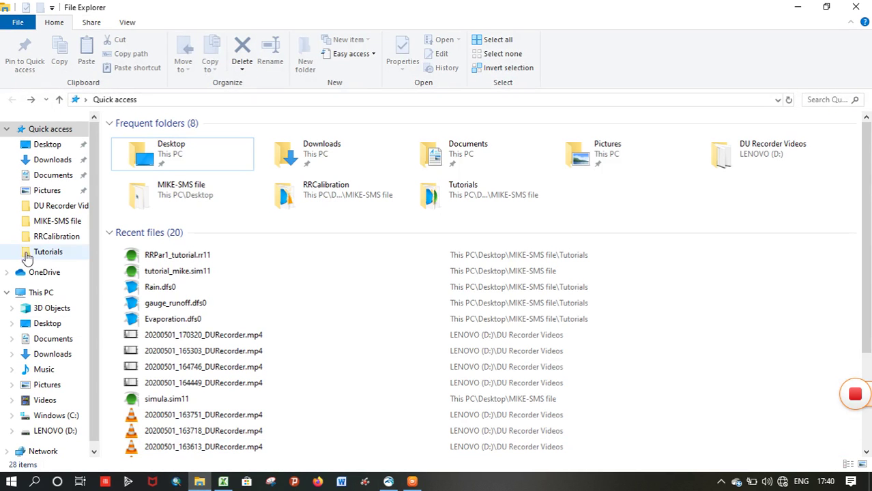
left_click(41, 221)
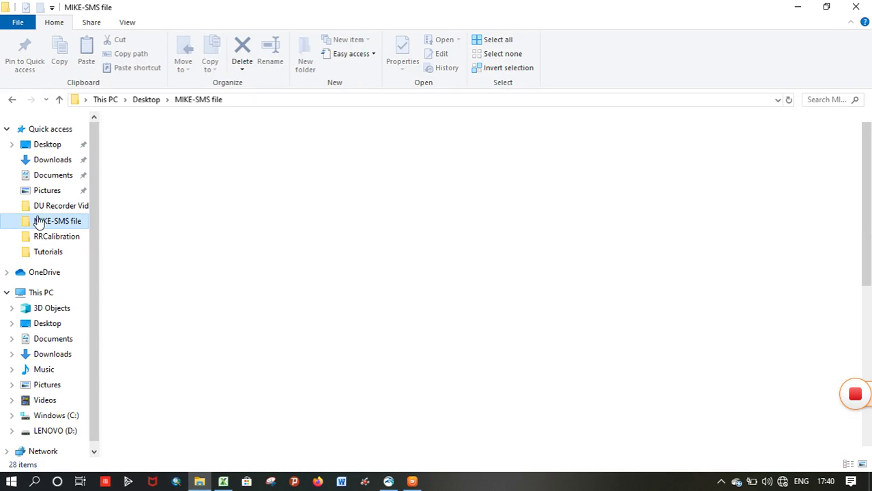
left_click(829, 101)
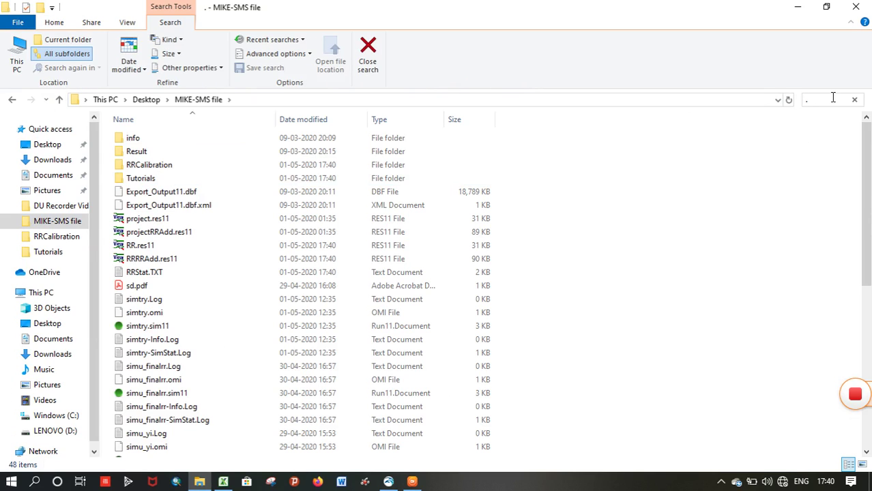
type(".tx")
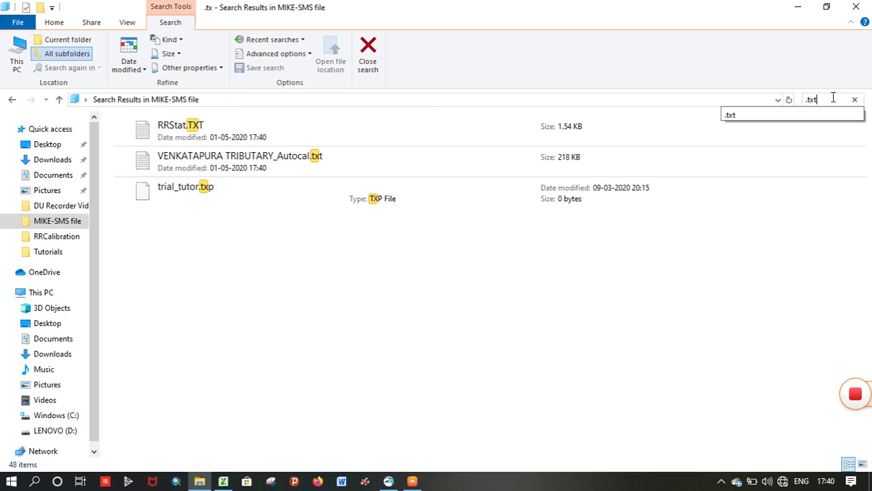
type("t")
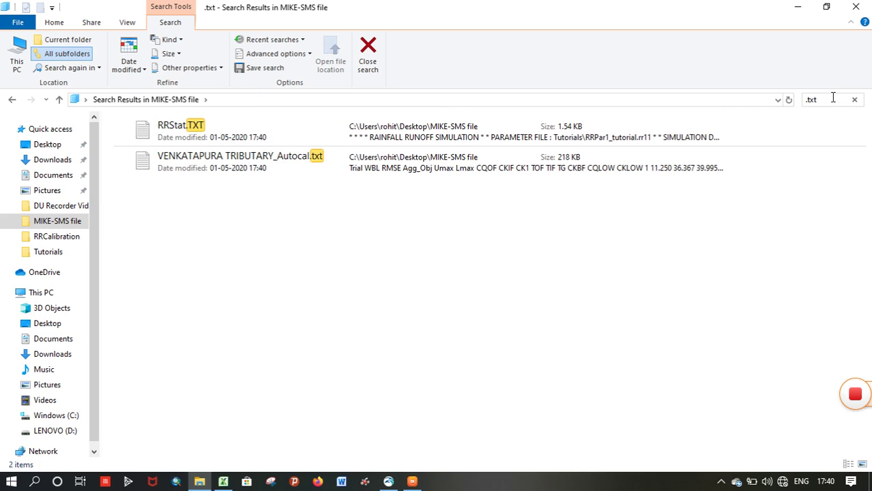
- Open RRStat.TXT in a maximized Notepad window and examine the coefficient of determination R2
left_click(175, 135)
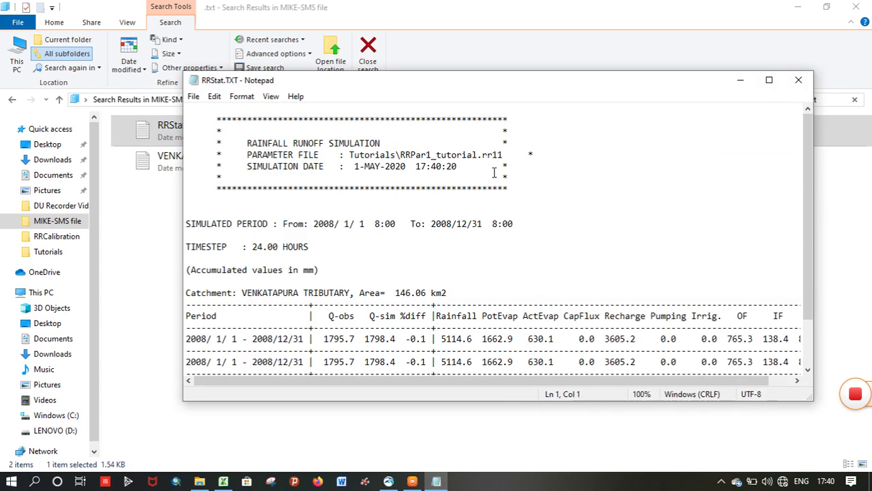
left_click(769, 81)
mouse_move(214, 314)
left_mouse_down()
mouse_move(144, 263)
mouse_move(196, 309)
mouse_move(208, 309)
left_mouse_up()
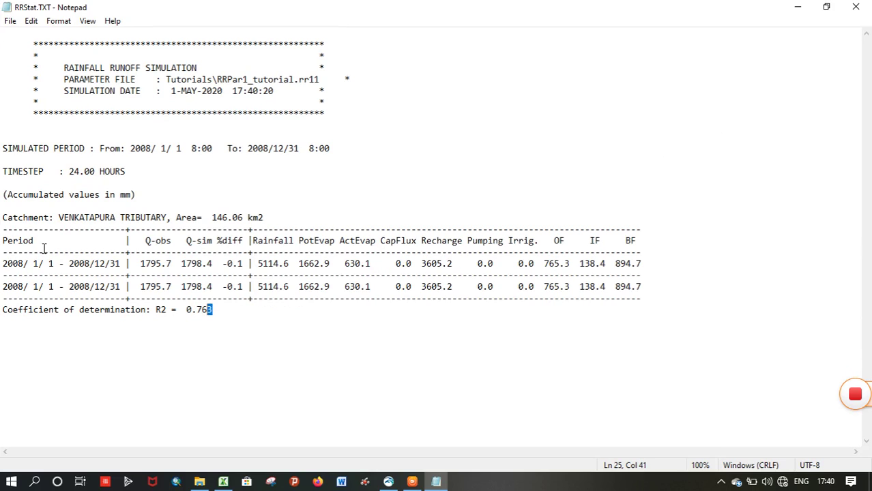
- Examine the observed and simulated discharge, rainfall, evaporation and flow totals in the period table of RRStat.TXT
left_click_drag(33, 252, 507, 287)
left_click(3, 241)
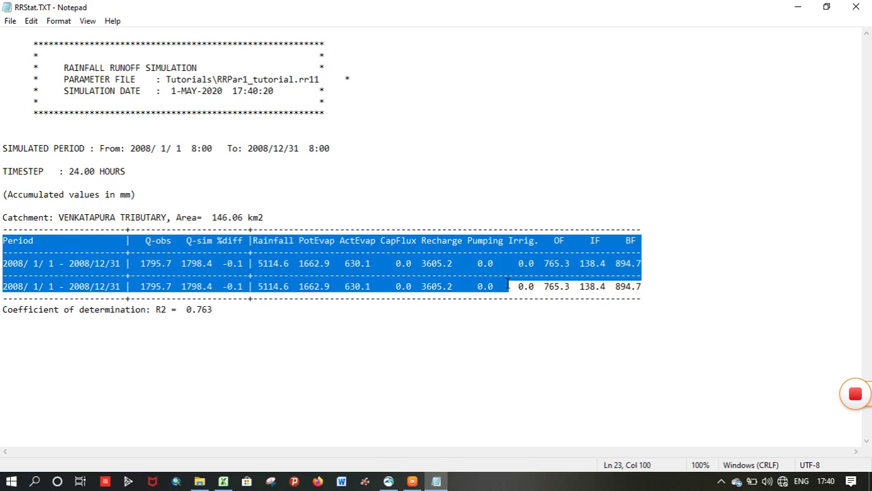
left_click_drag(508, 287, 594, 287)
left_click(264, 339)
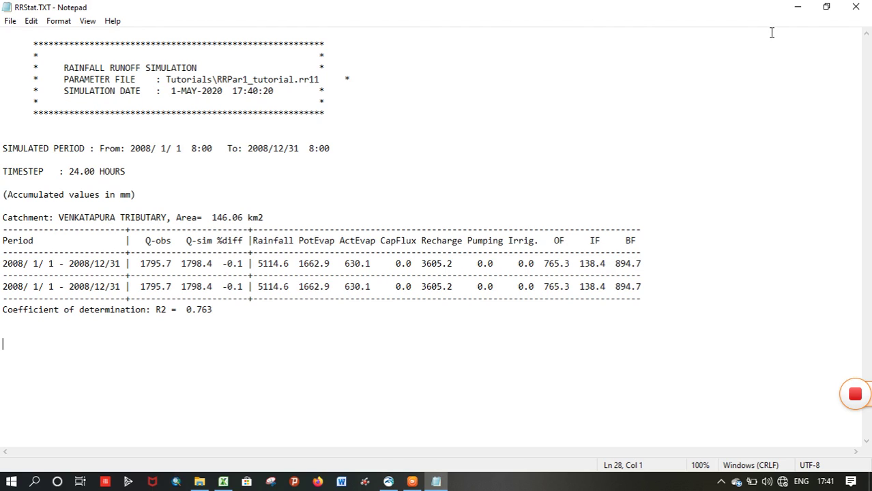
- Return to File Explorer, search the MIKE-SMS file folder for .plc files, and open VENKATAPURA TRIBUTARY.plc in a maximized MIKE Zero window
left_click(799, 9)
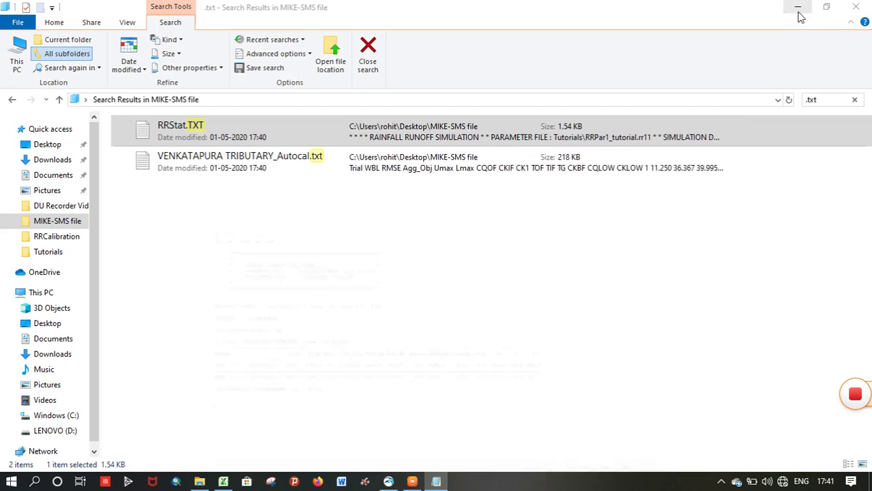
left_click(833, 99)
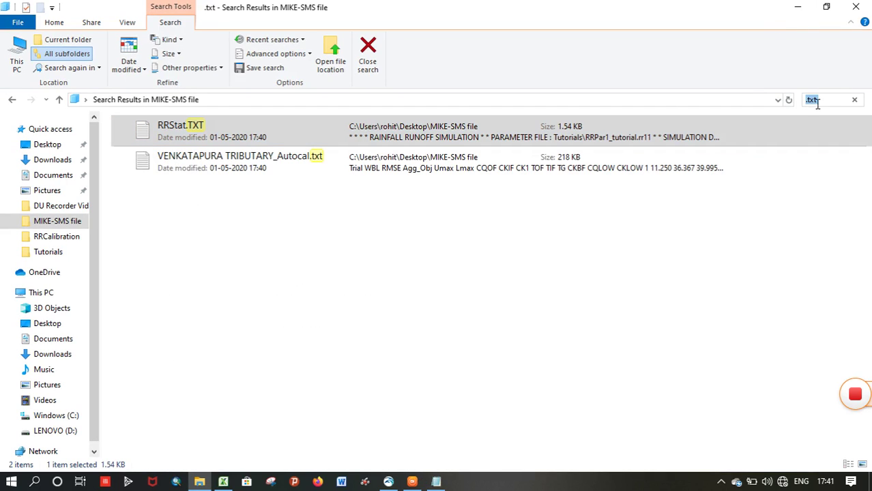
type(".plc")
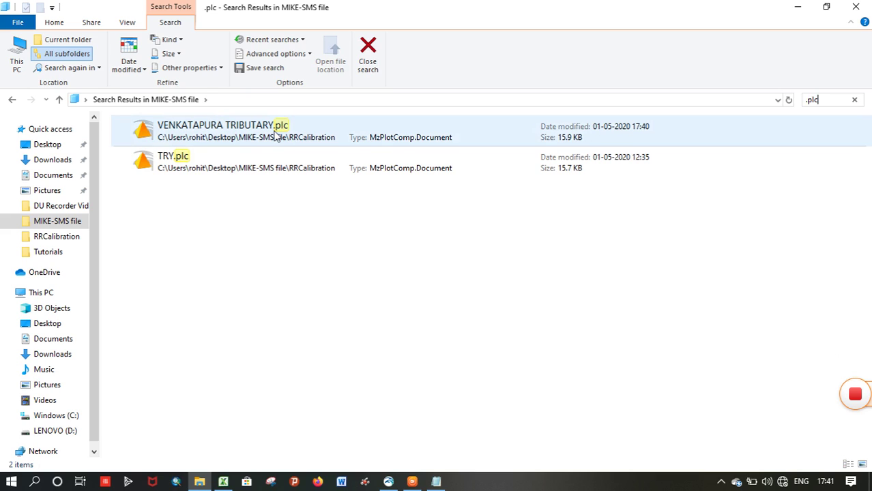
left_click(271, 136)
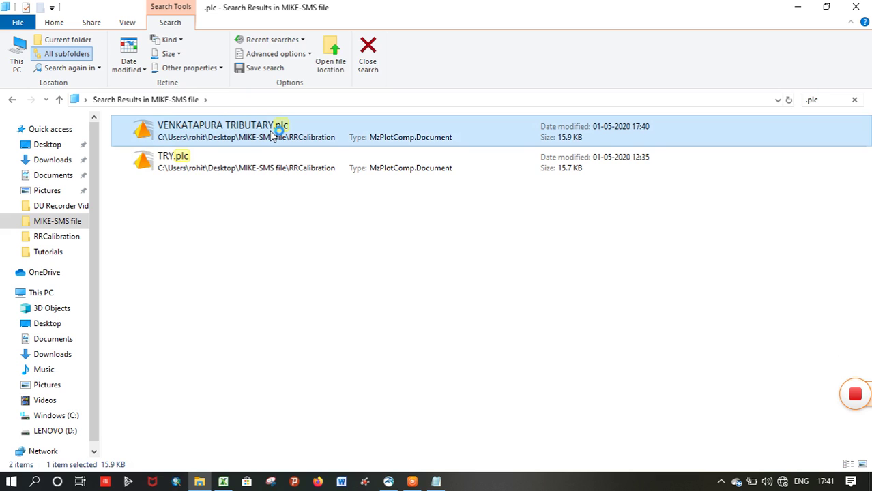
double_click(271, 136)
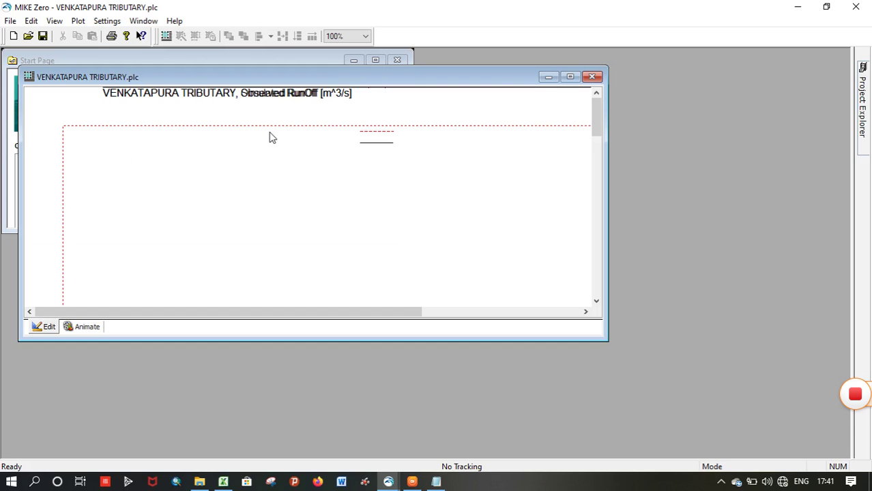
left_click(569, 78)
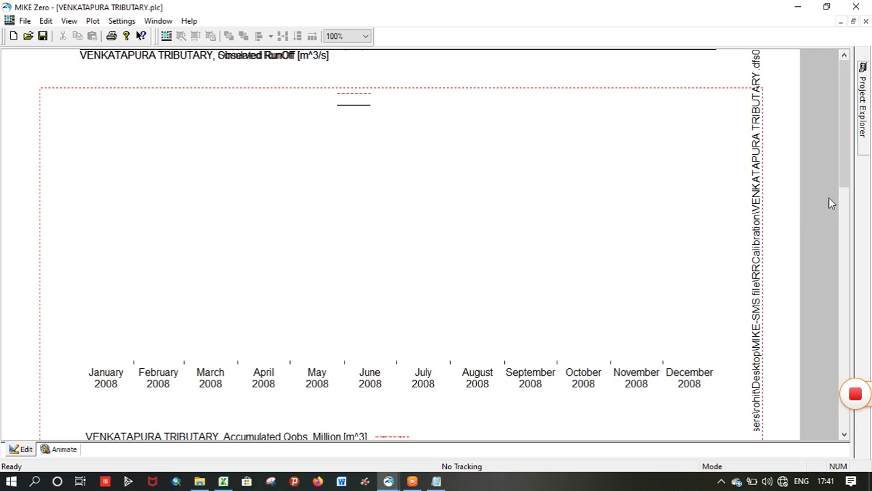
- Set the left Y-axis type of the observed and simulated runoff plot to Linear with manual labels and apply it
left_click(500, 205)
right_click(500, 205)
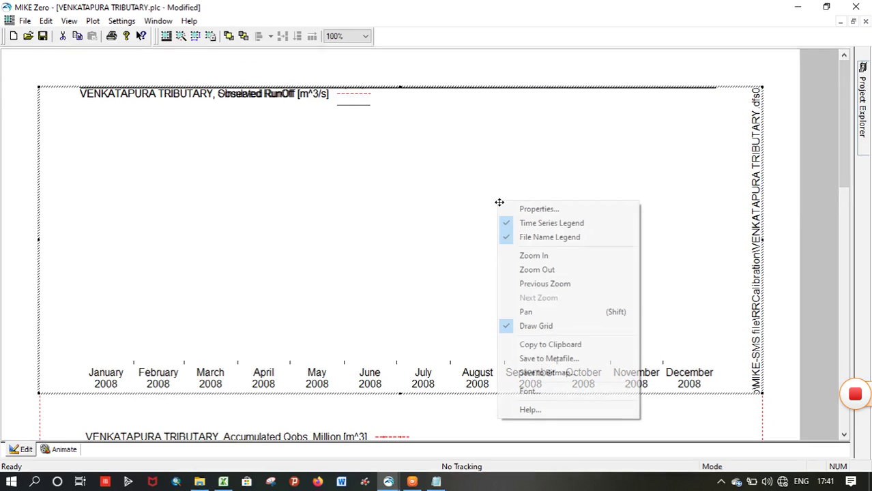
left_click(544, 209)
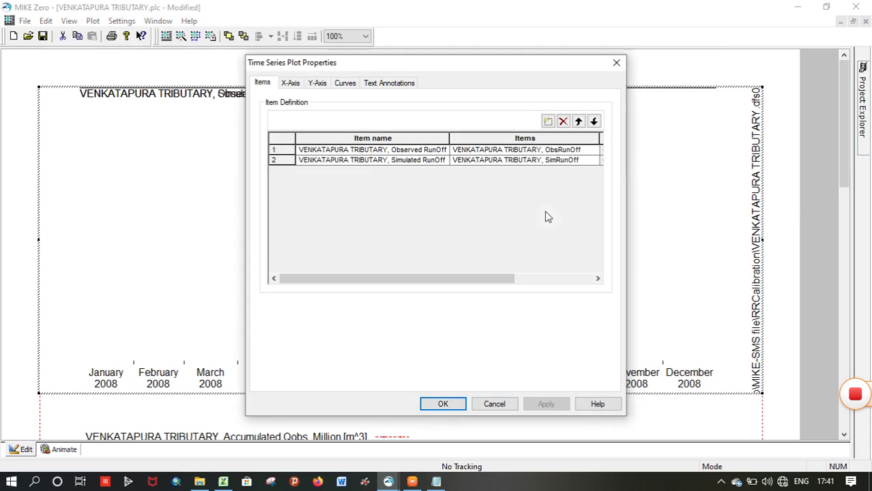
left_click(317, 83)
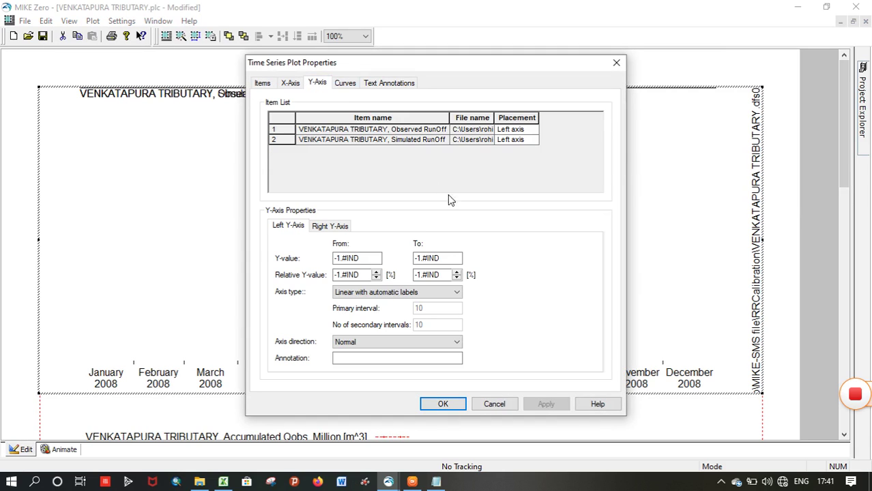
left_click(410, 293)
left_click(376, 313)
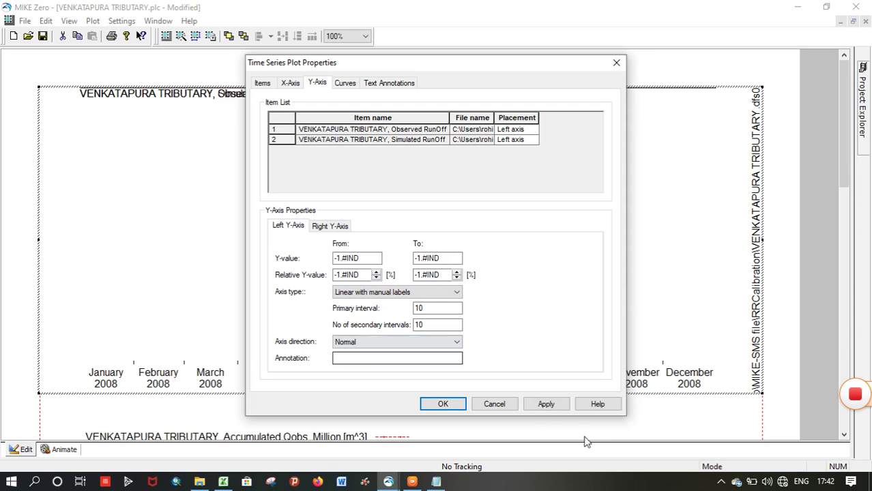
left_click(547, 405)
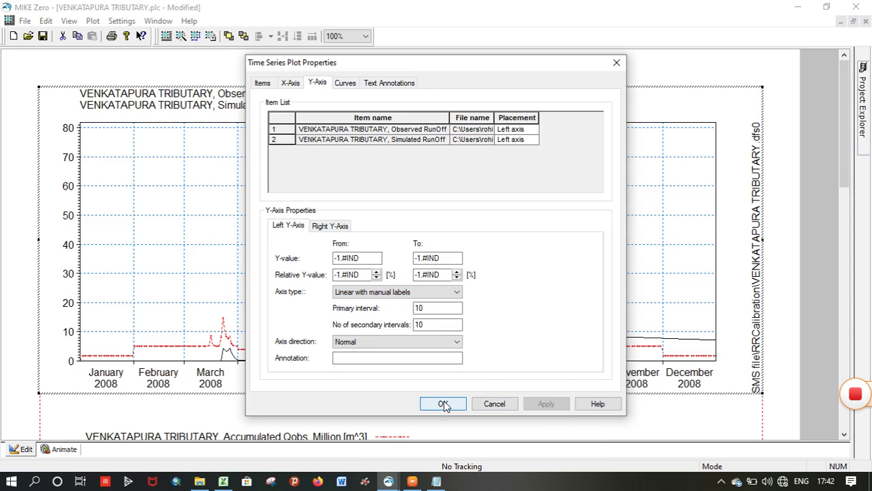
left_click(442, 405)
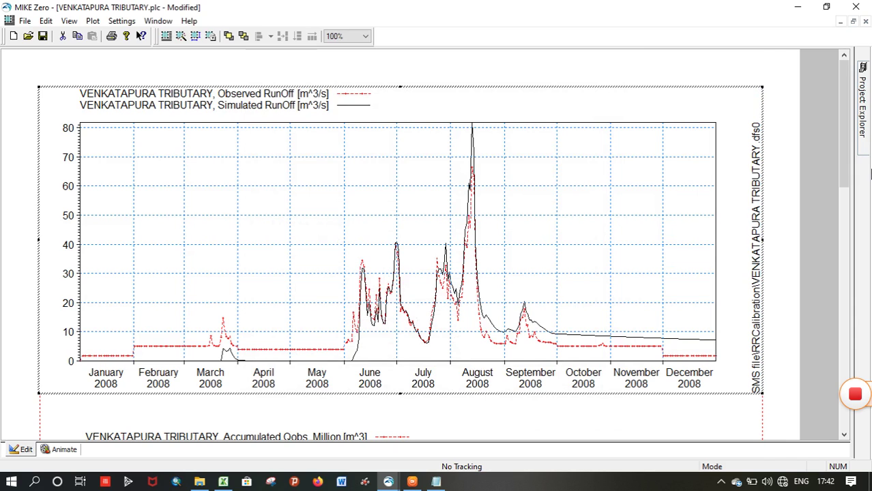
- Examine the R2 and water balance values in the plot's title block, and compare the observed and simulated runoff curves
mouse_move(864, 137)
left_click_drag(843, 101, 852, 351)
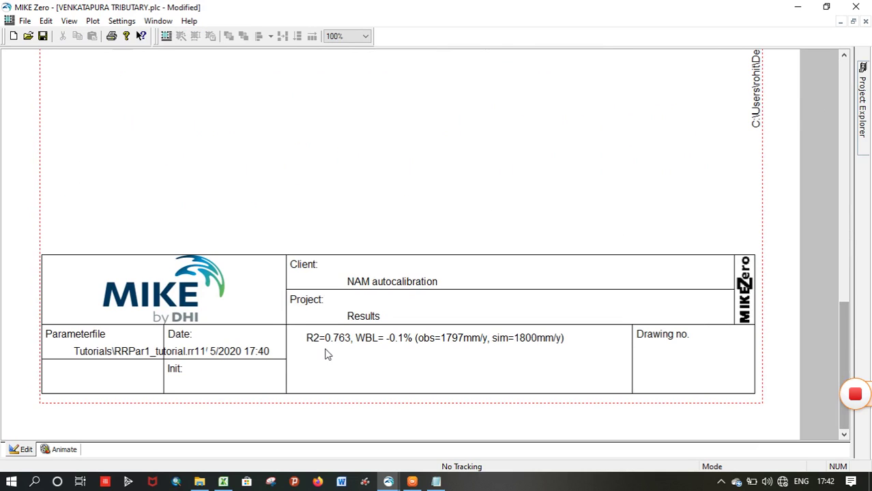
left_click(302, 341)
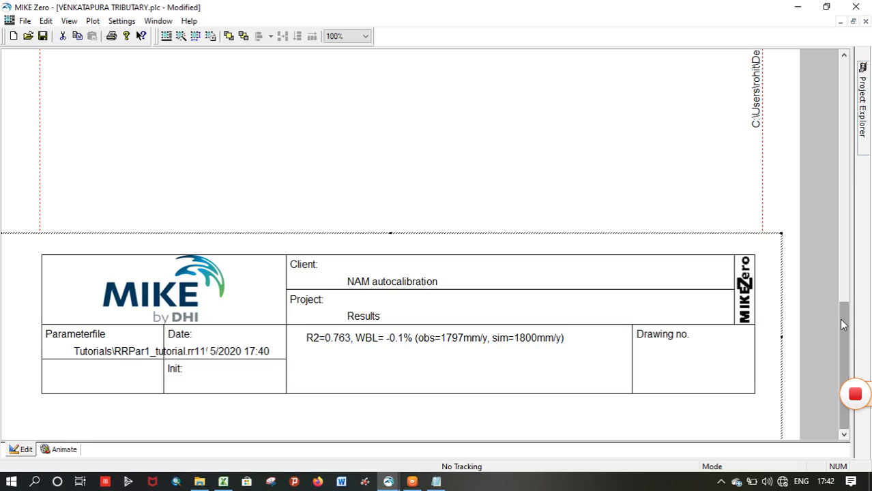
left_click_drag(843, 321, 846, 95)
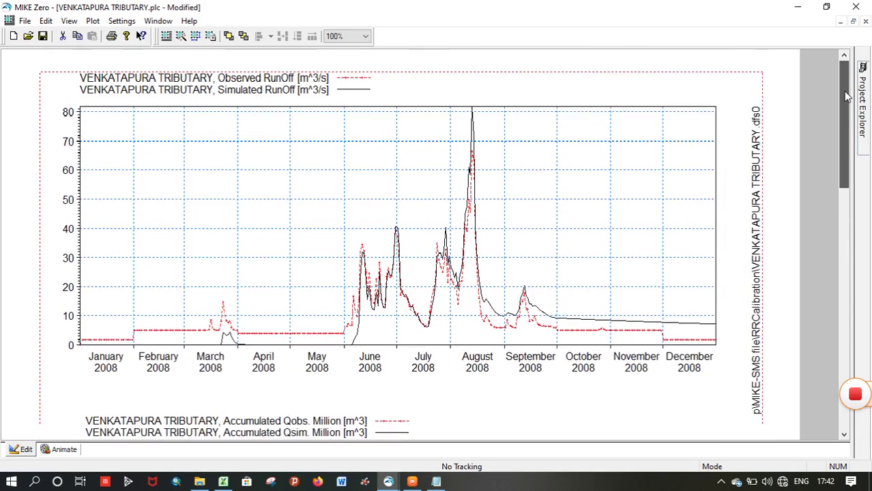
scroll(846, 96, "down", 1)
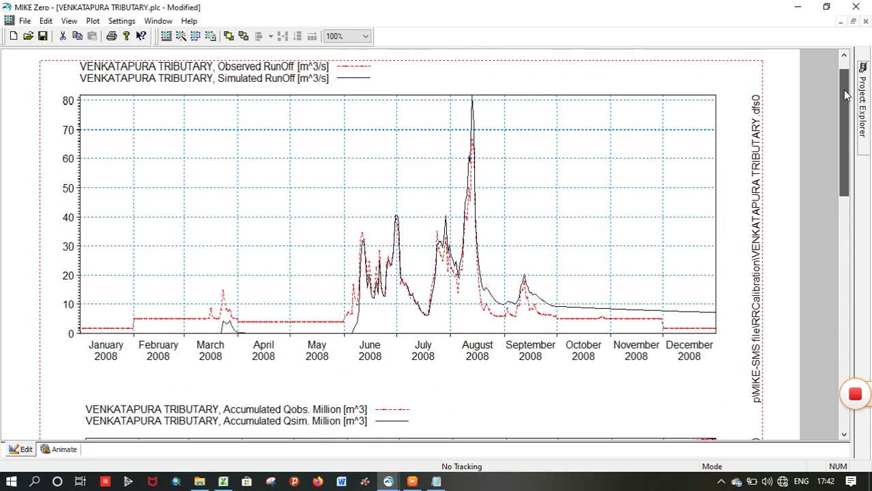